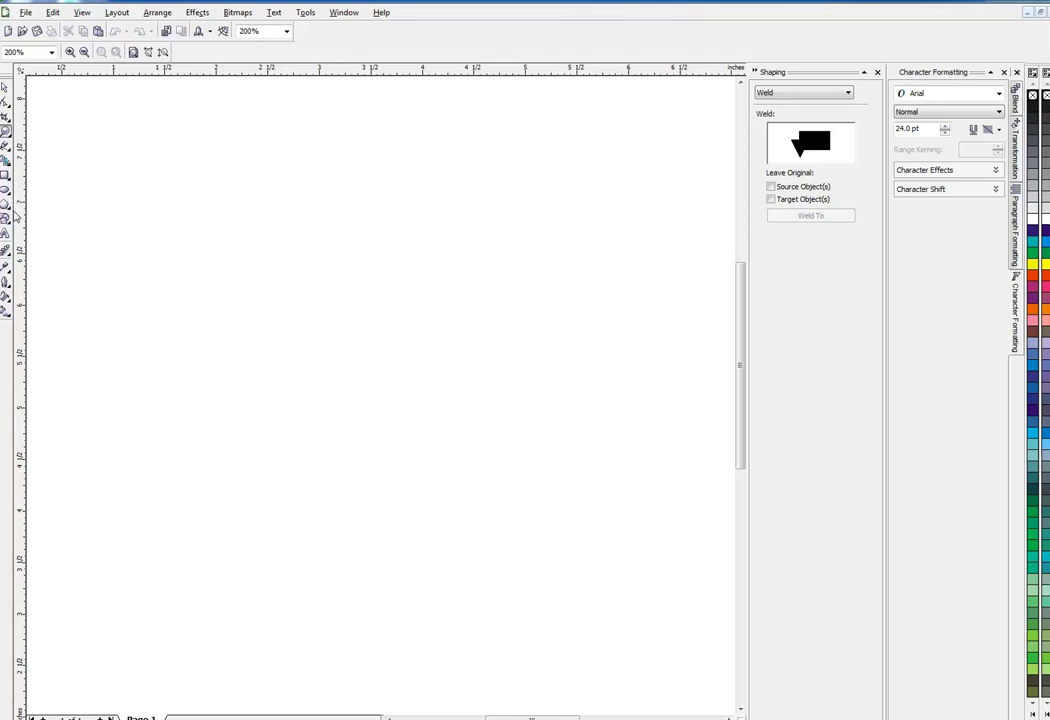
Step: Draw a tall ellipse, fill it solid green, and open its Fountain Fill dialog
{"action": "left_click", "coordinate": [6, 189]}
{"action": "mouse_move", "coordinate": [244, 190]}
{"action": "left_mouse_down"}
{"action": "mouse_move", "coordinate": [457, 476]}
{"action": "mouse_move", "coordinate": [542, 549]}
{"action": "left_mouse_up"}
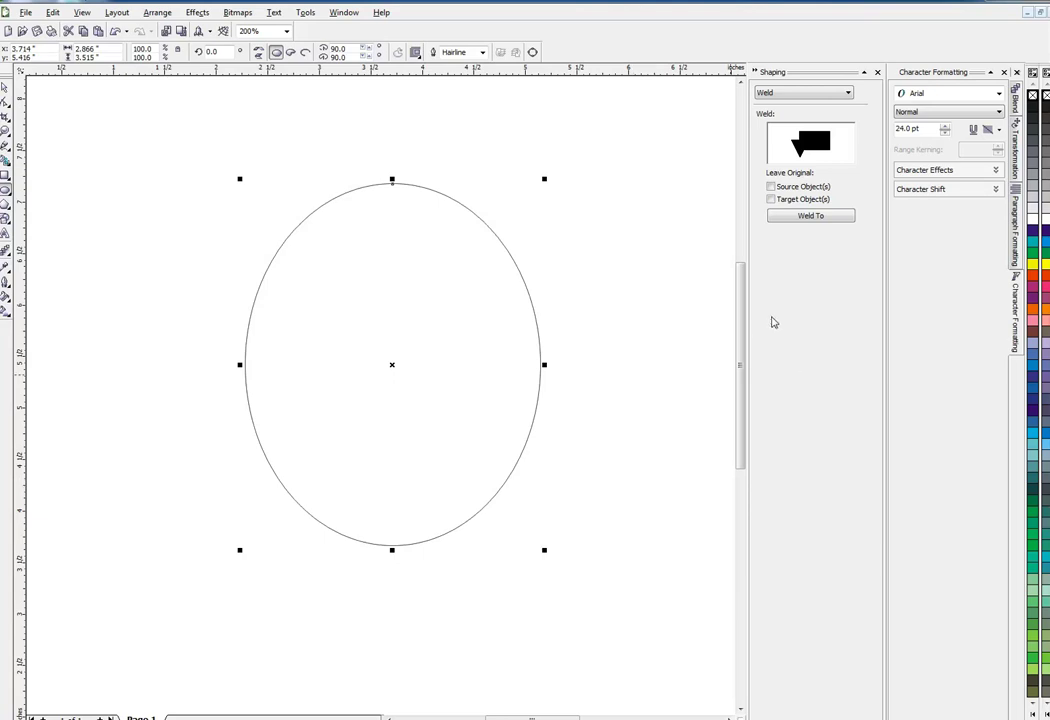
{"action": "left_click", "coordinate": [1043, 257]}
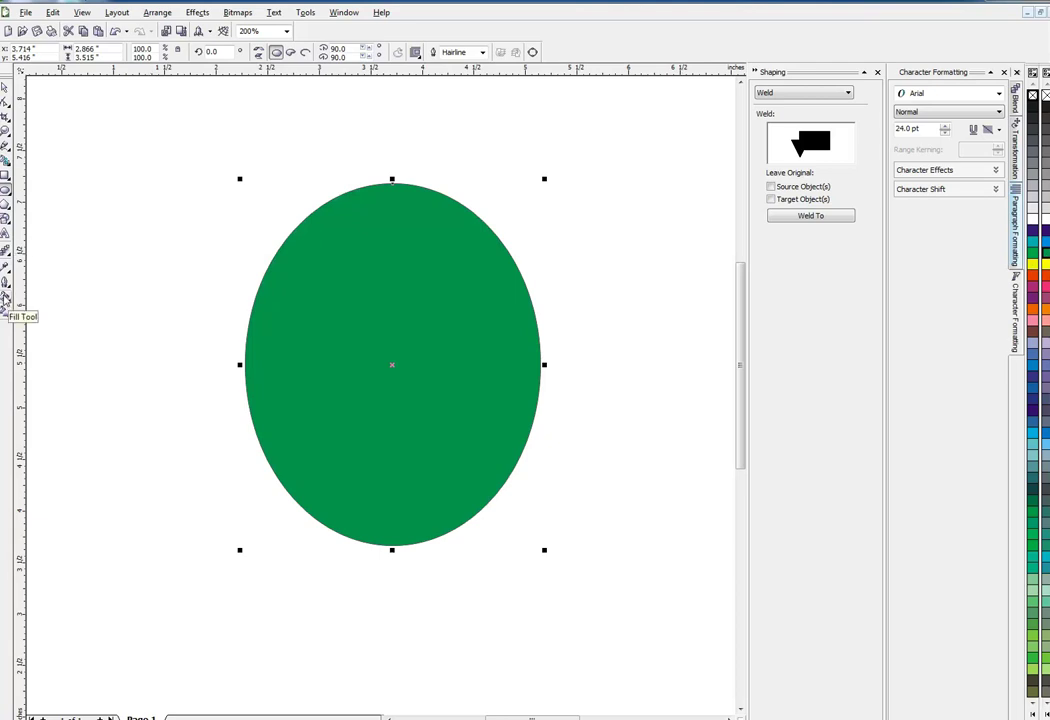
{"action": "left_click", "coordinate": [5, 298]}
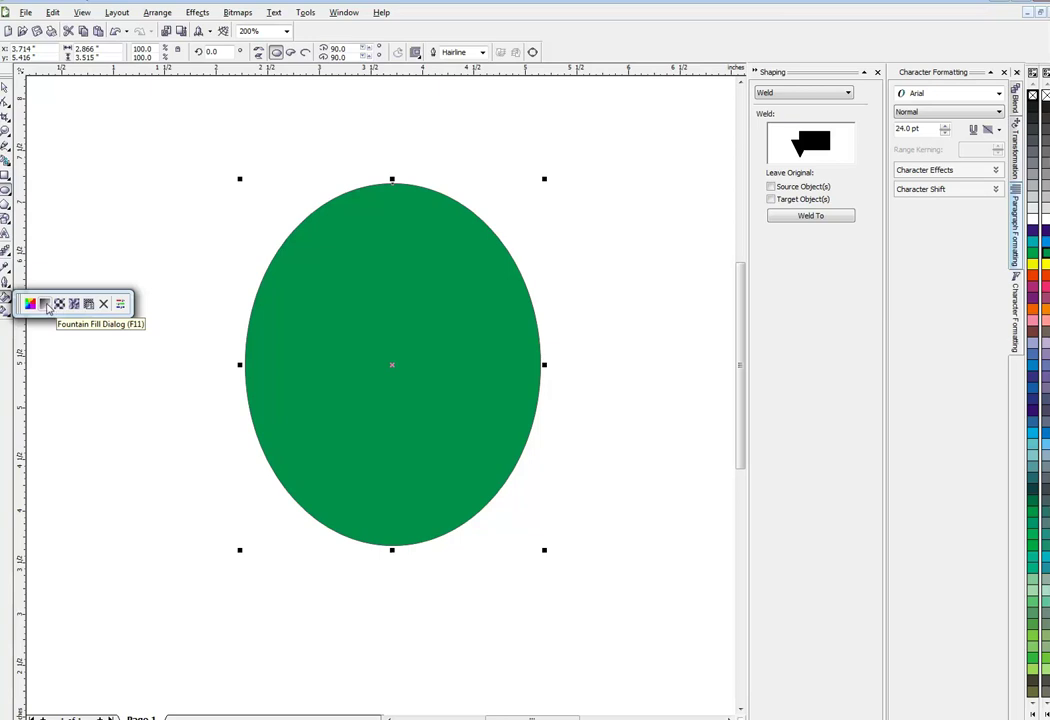
{"action": "left_click", "coordinate": [45, 305]}
Step: Preview radial, conical and square gradients, then apply a linear green-to-white fountain fill
{"action": "left_click", "coordinate": [238, 635]}
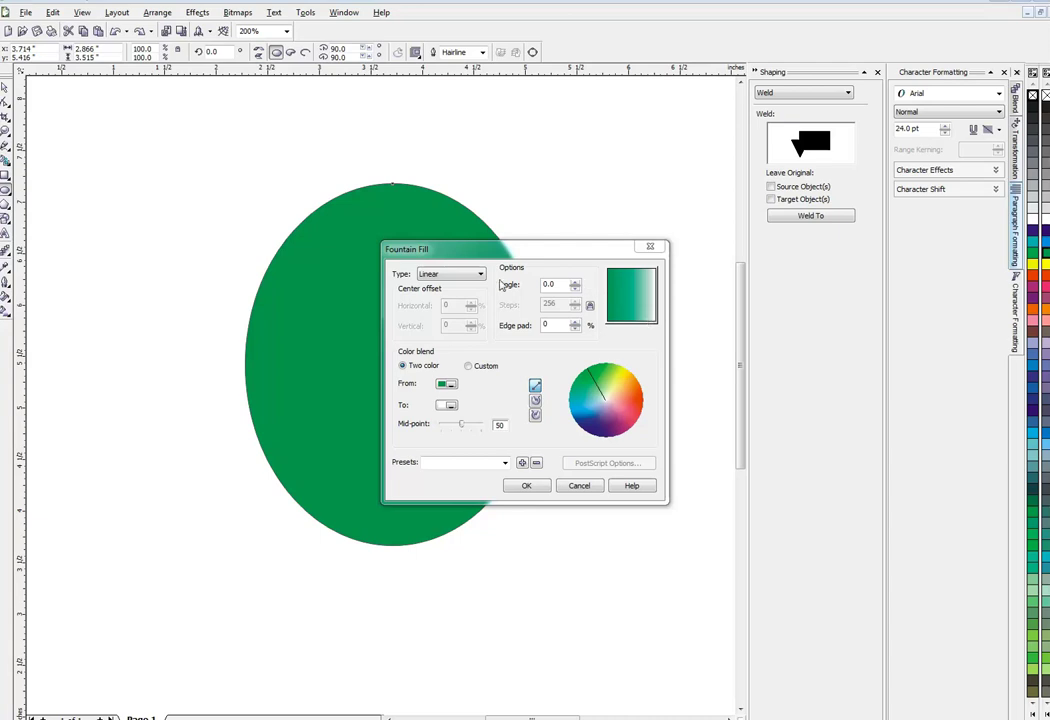
{"action": "left_click", "coordinate": [440, 274]}
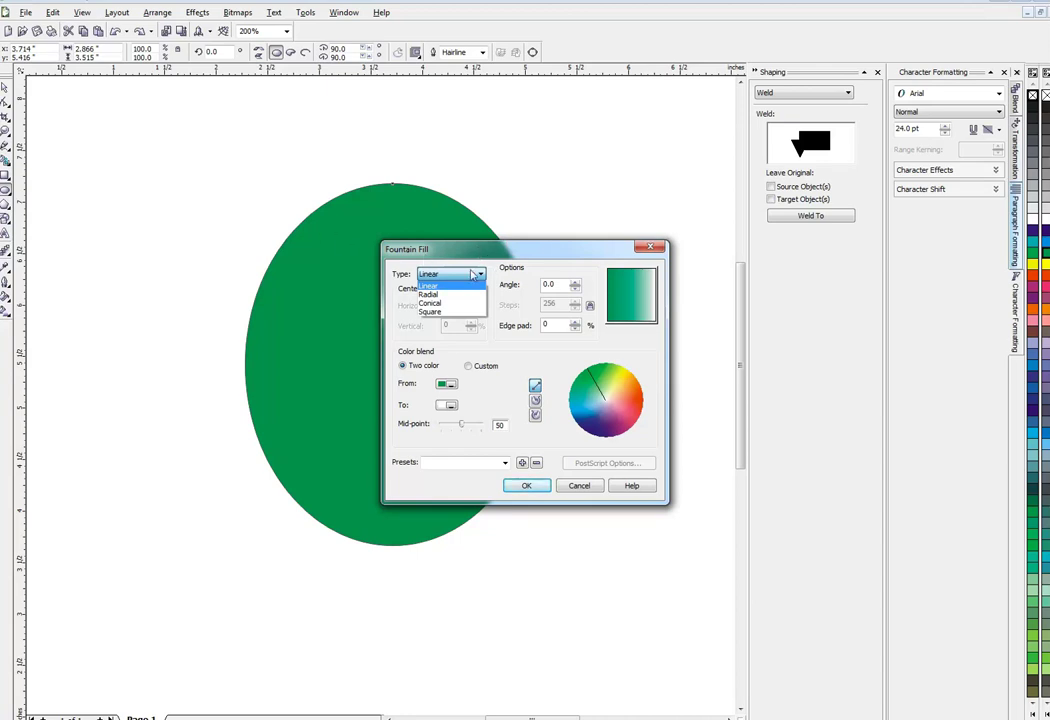
{"action": "left_click", "coordinate": [432, 295]}
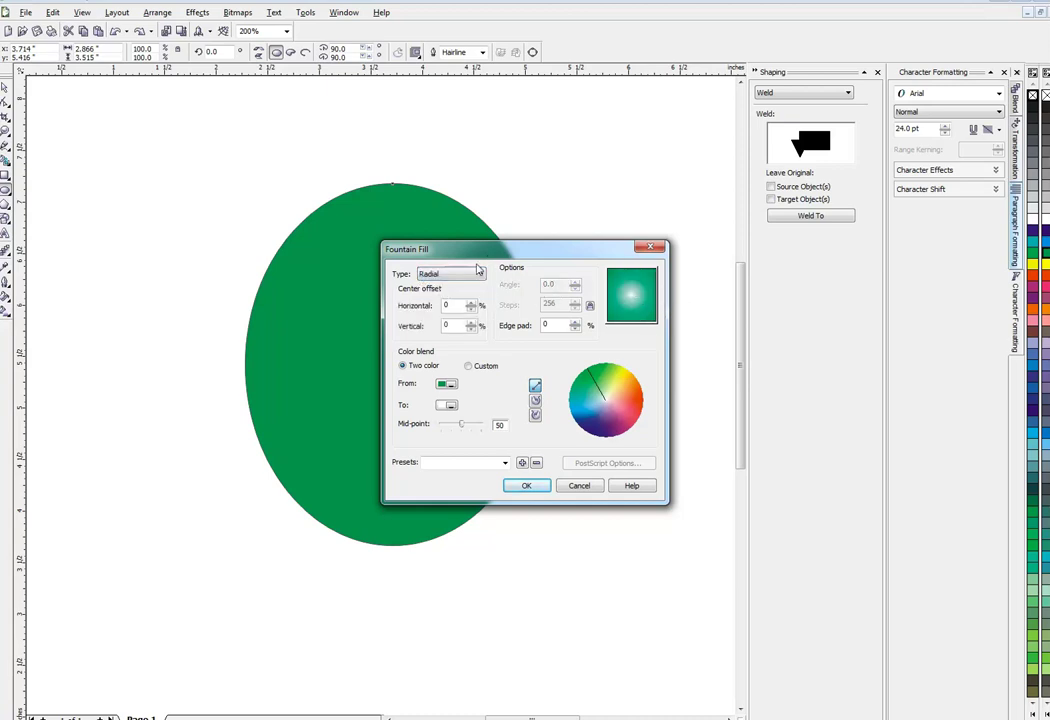
{"action": "left_click", "coordinate": [456, 274]}
{"action": "left_click", "coordinate": [430, 303]}
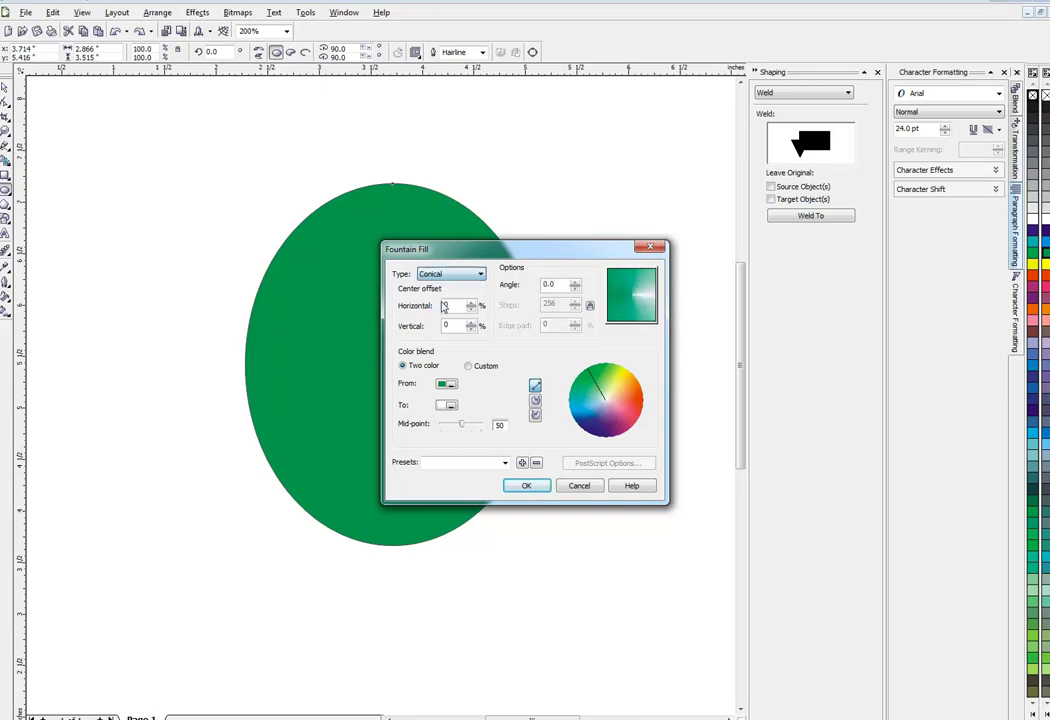
{"action": "left_click", "coordinate": [453, 278]}
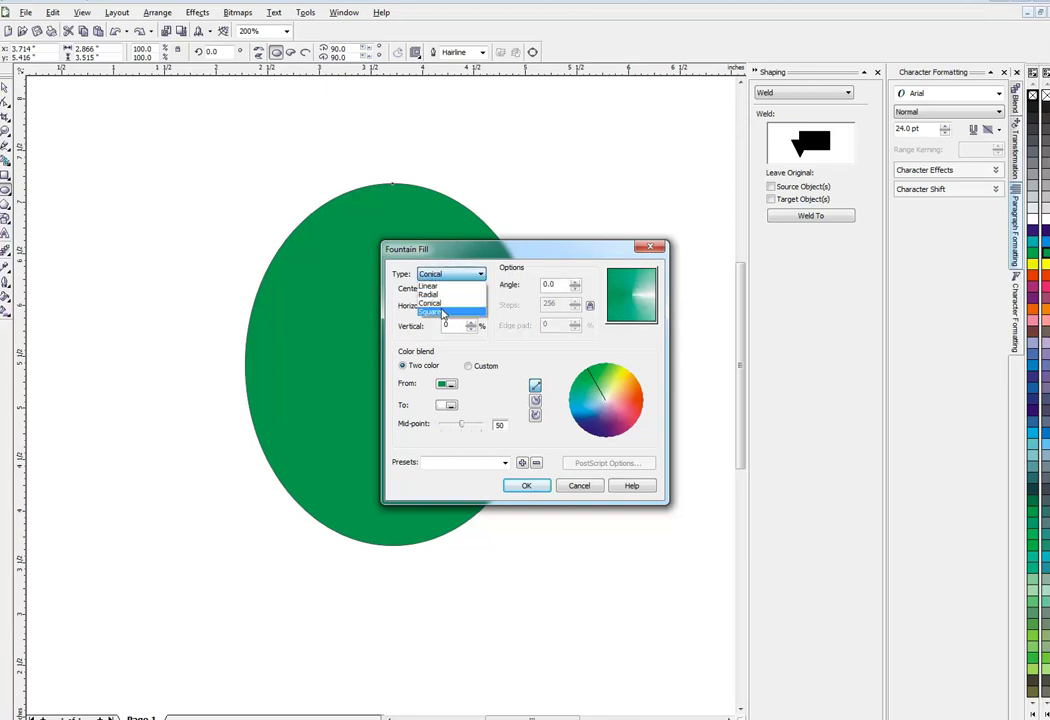
{"action": "left_click", "coordinate": [434, 316]}
{"action": "left_click", "coordinate": [438, 275]}
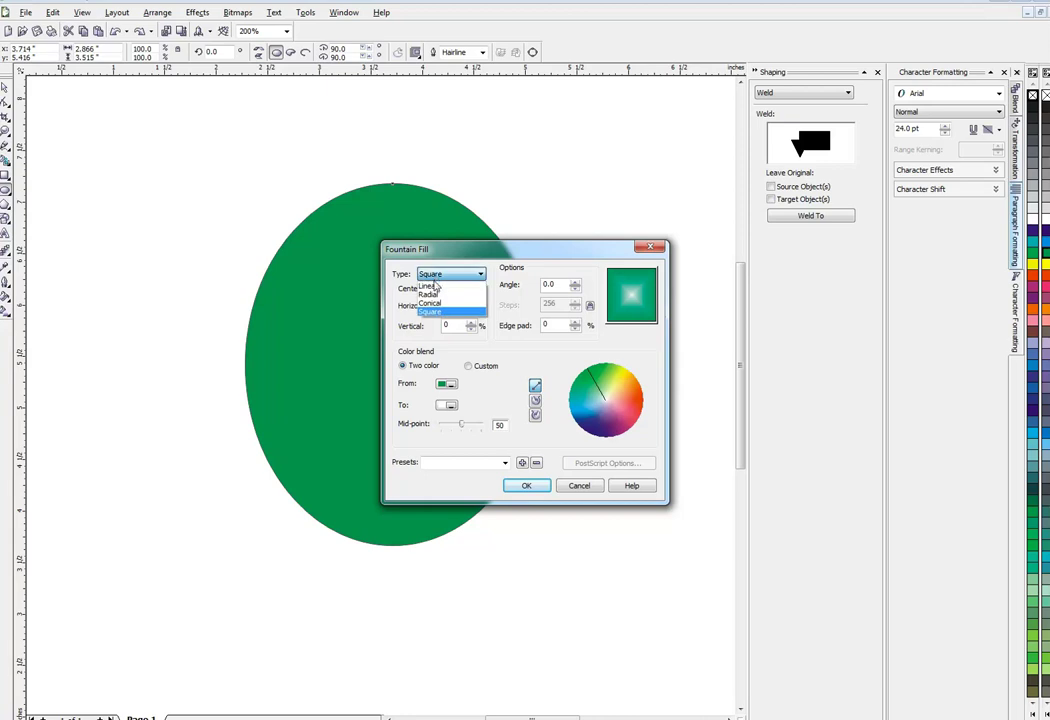
{"action": "left_click", "coordinate": [436, 288]}
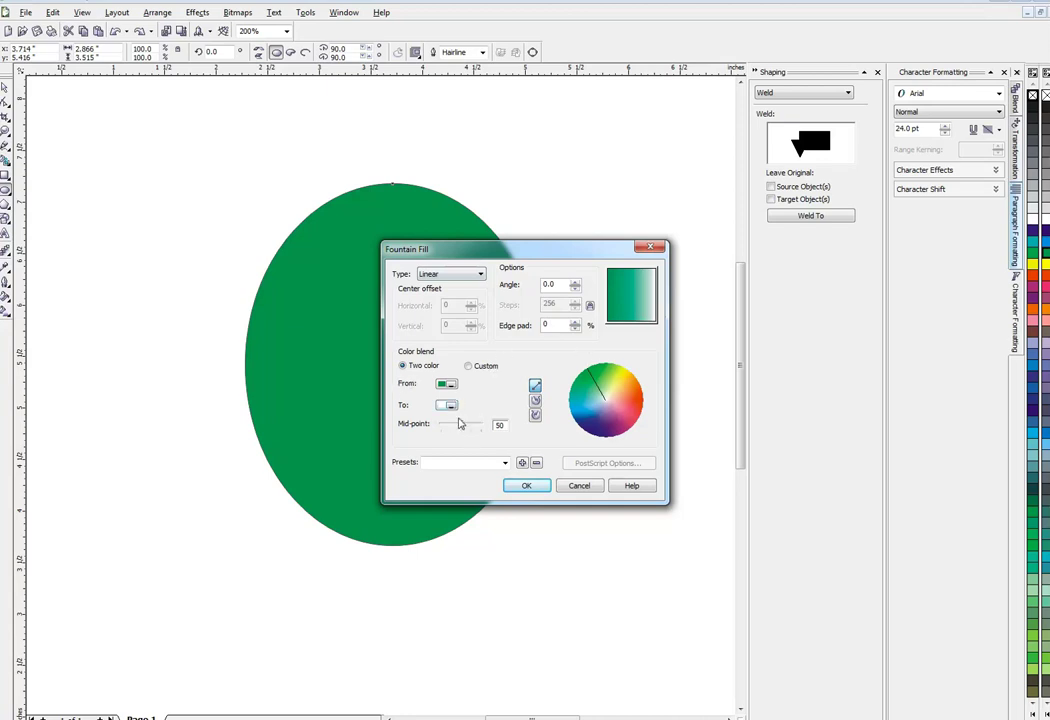
{"action": "left_click", "coordinate": [527, 486]}
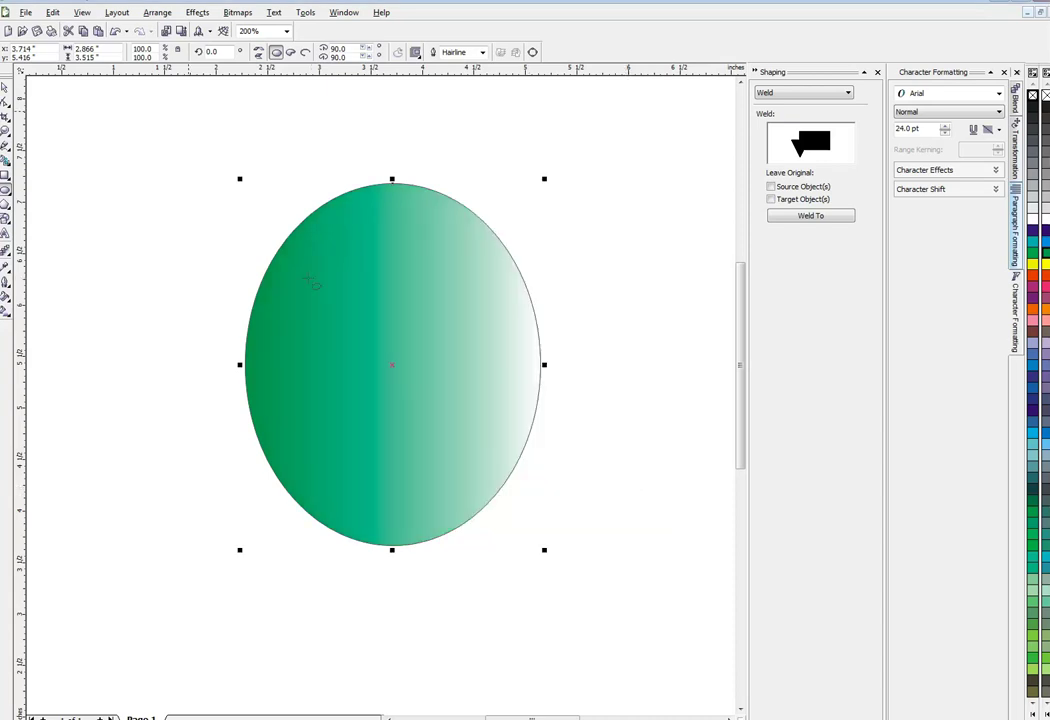
Step: Reselect the ellipse and reopen its Fountain Fill dialog
{"action": "left_click", "coordinate": [101, 118]}
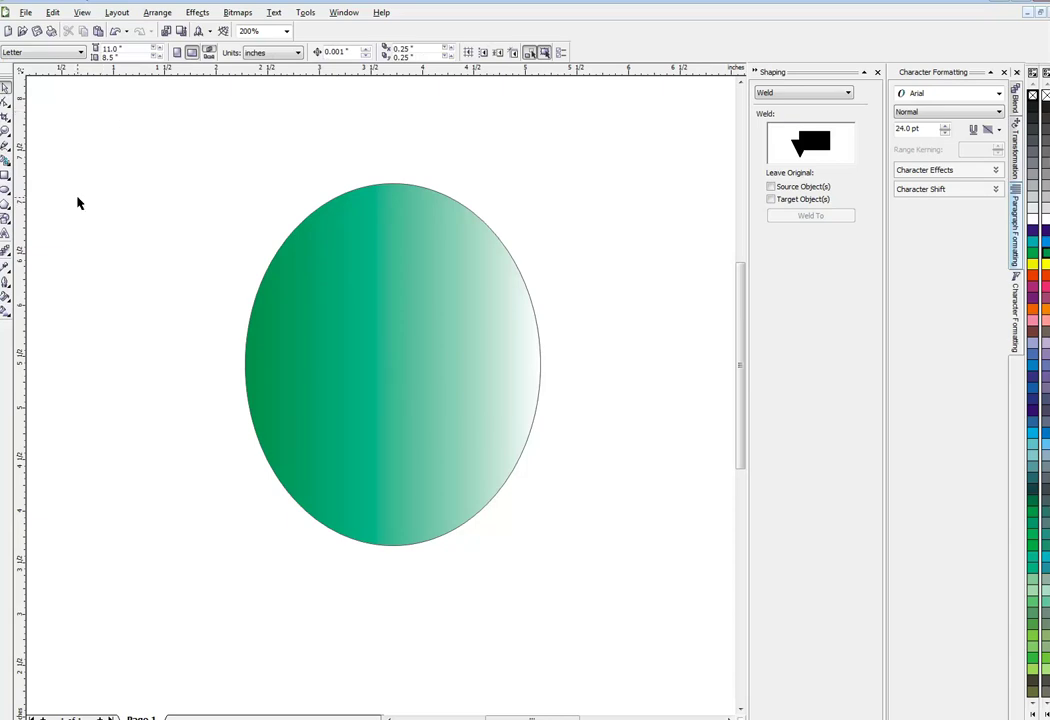
{"action": "left_click", "coordinate": [369, 284]}
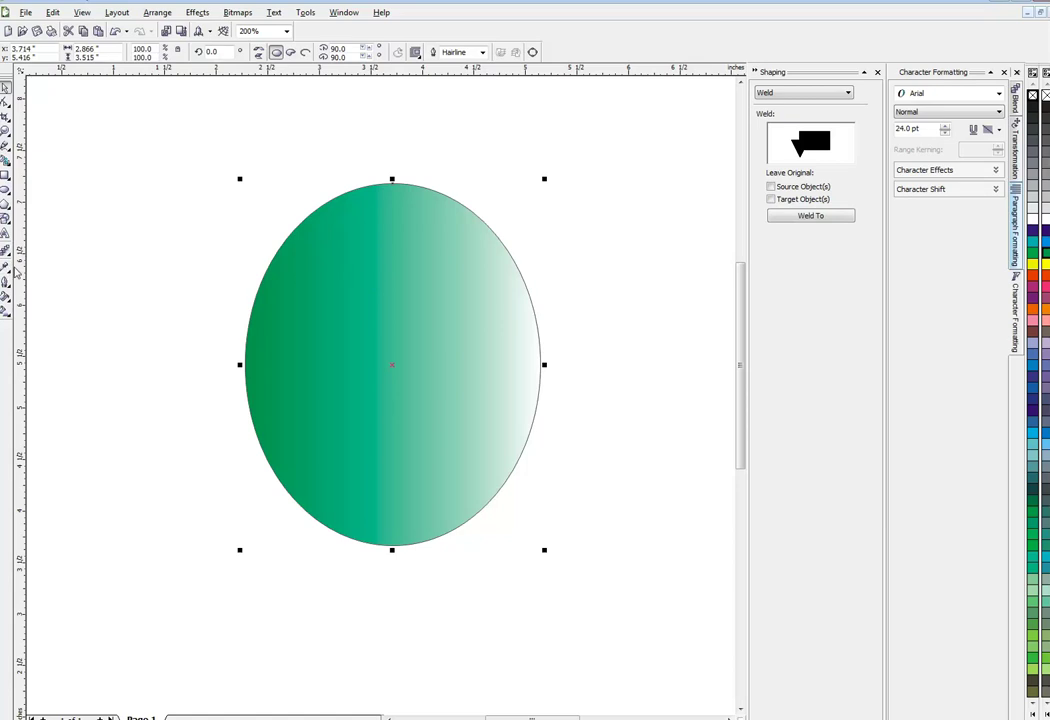
{"action": "left_click", "coordinate": [10, 300]}
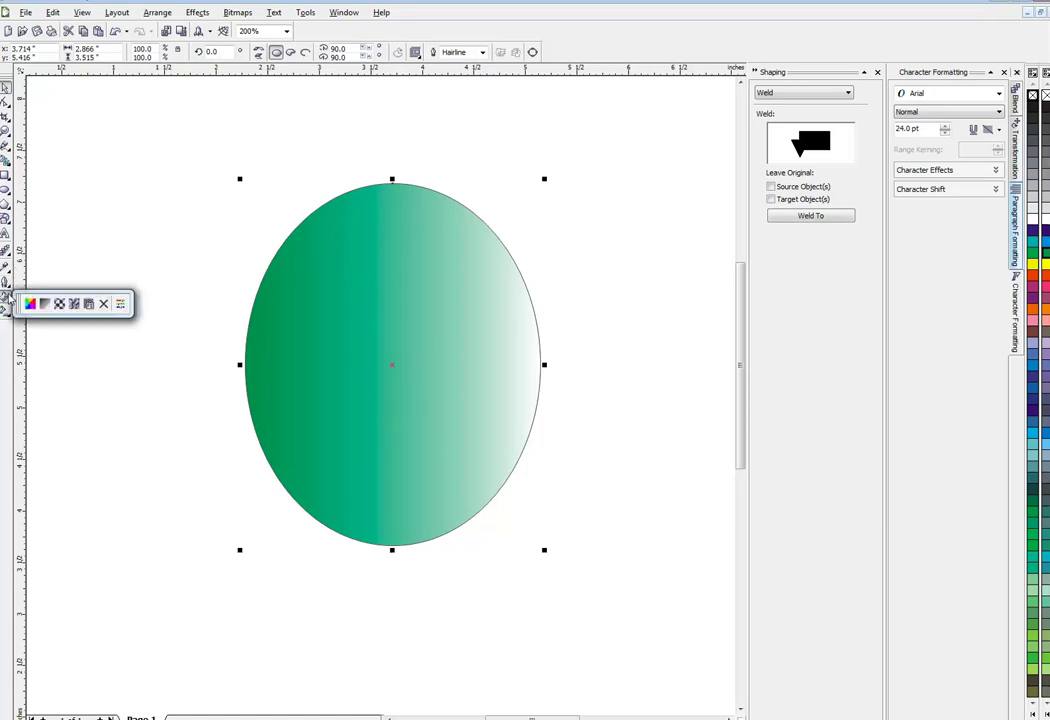
{"action": "left_click", "coordinate": [44, 305]}
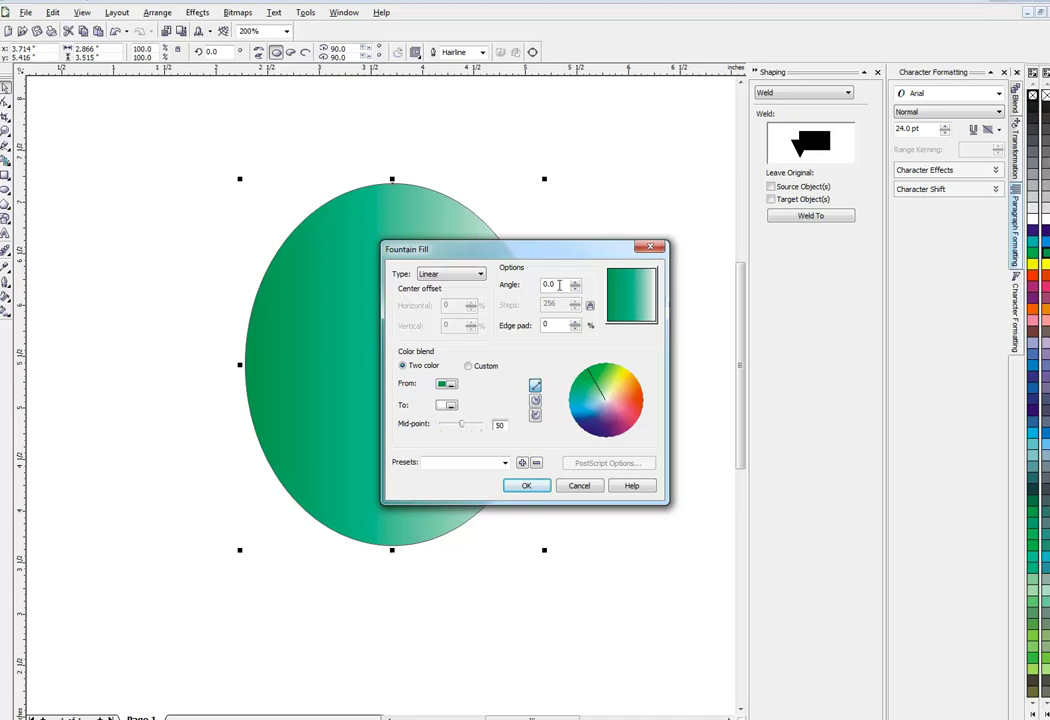
Step: Raise the gradient angle to 50 degrees and pick a new From colour
{"action": "left_click", "coordinate": [574, 283]}
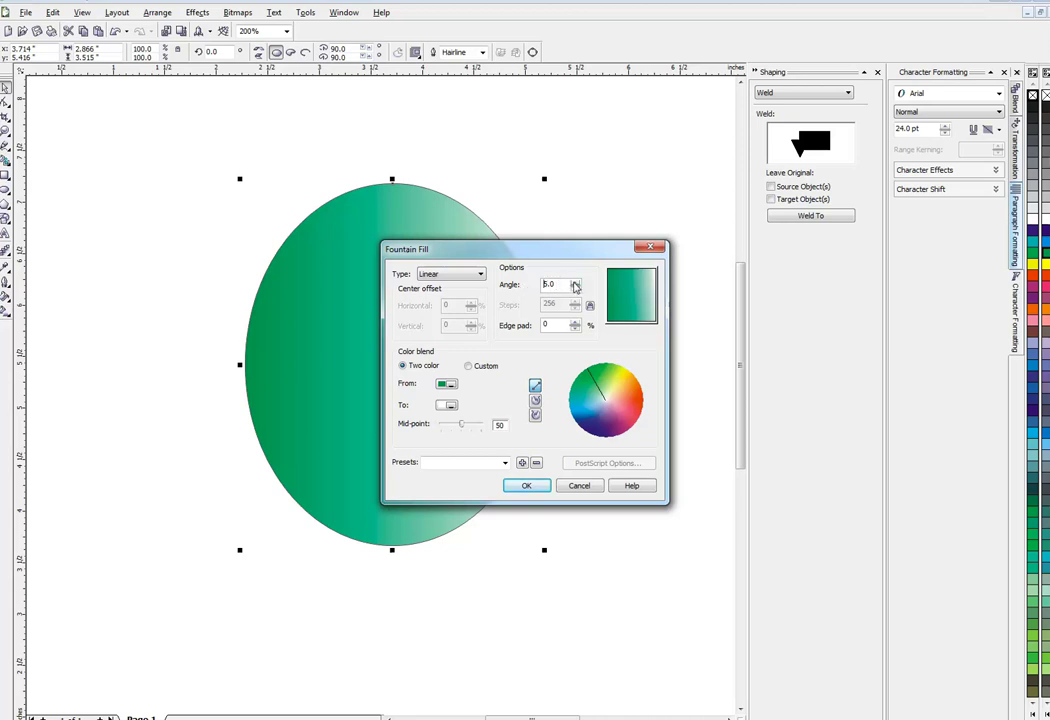
{"action": "left_click", "coordinate": [575, 283]}
{"action": "left_click", "coordinate": [575, 283]}
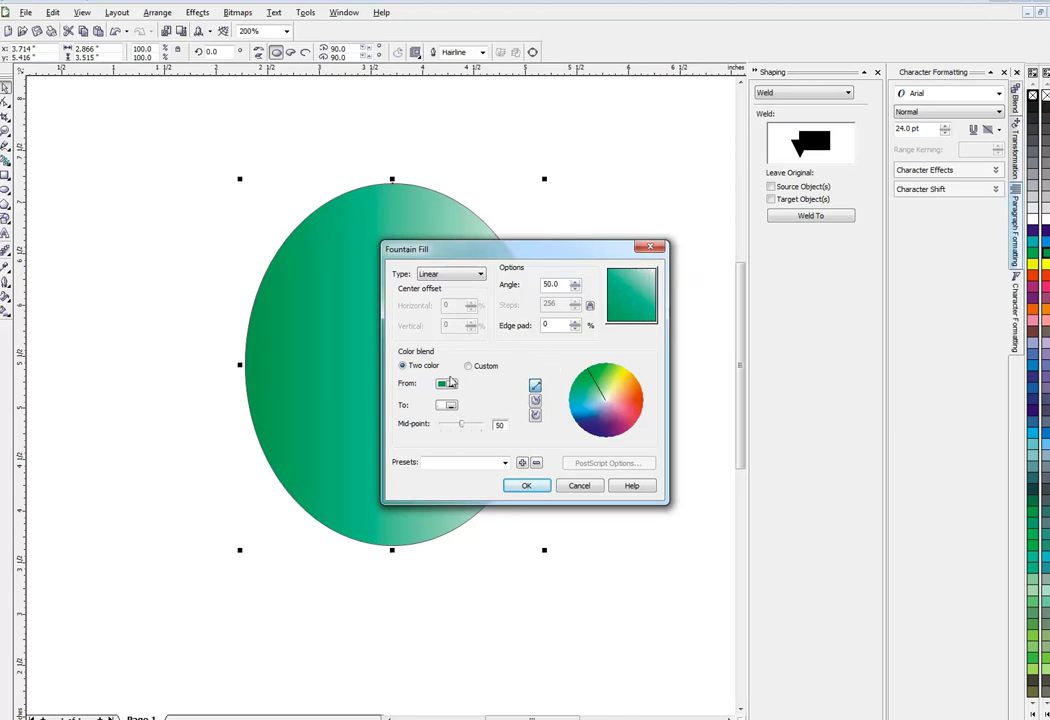
{"action": "left_click", "coordinate": [447, 385]}
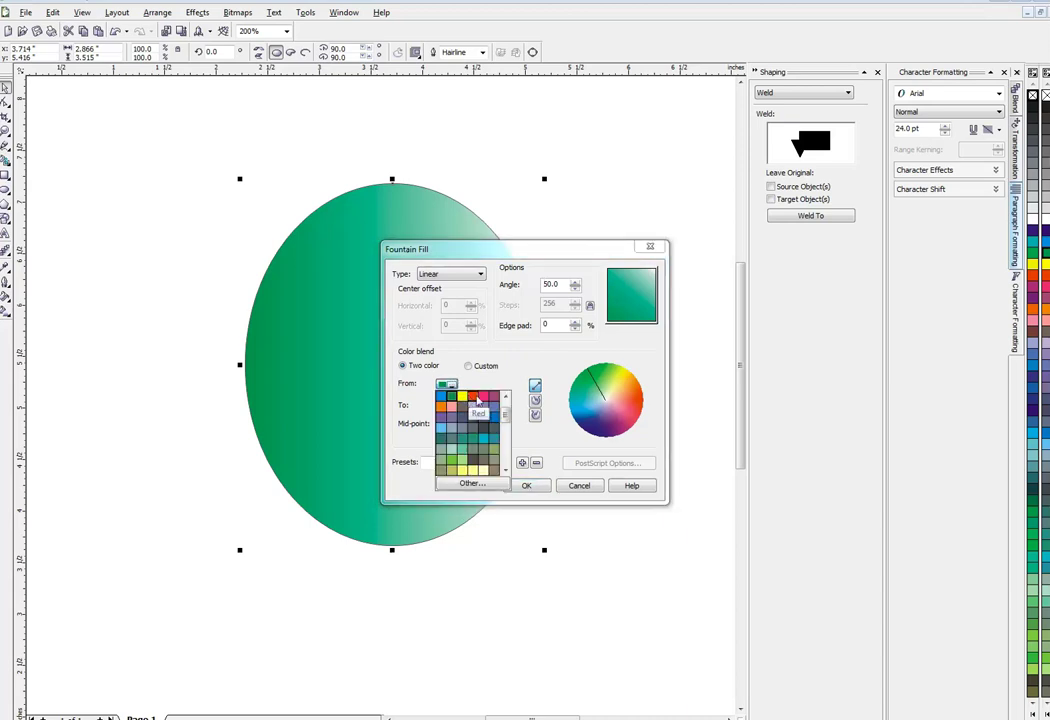
Step: Set the gradient from orange to yellow, testing edge pad and resetting it to 0
{"action": "left_click", "coordinate": [463, 404]}
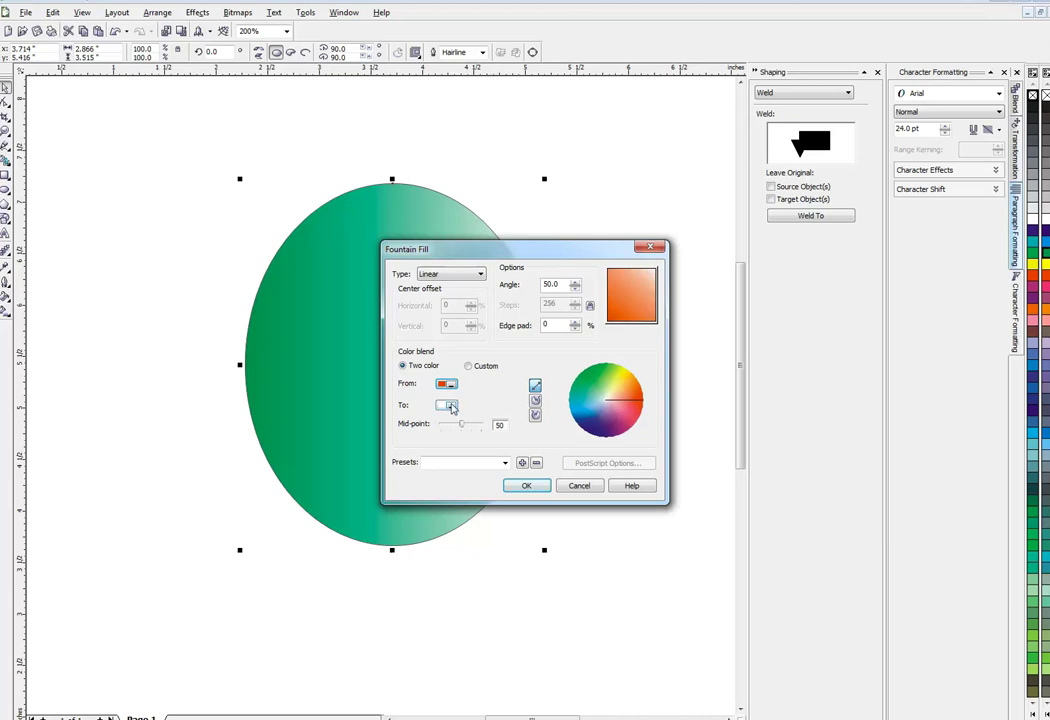
{"action": "left_click", "coordinate": [451, 405]}
{"action": "left_click", "coordinate": [462, 430]}
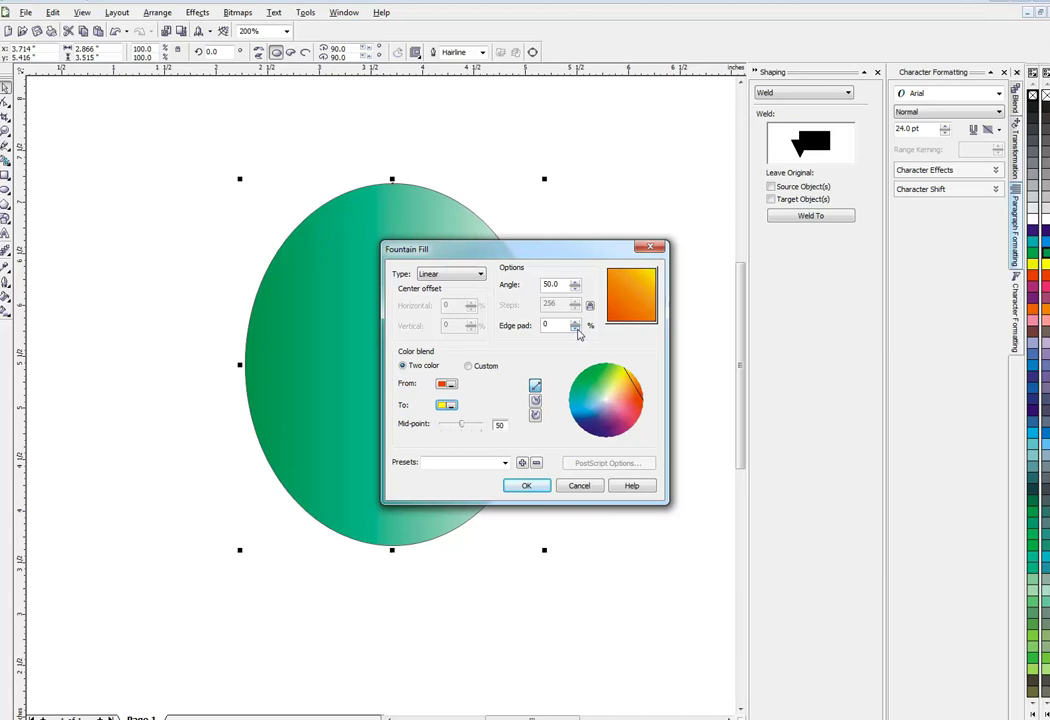
{"action": "left_click", "coordinate": [575, 325]}
{"action": "left_click", "coordinate": [575, 323]}
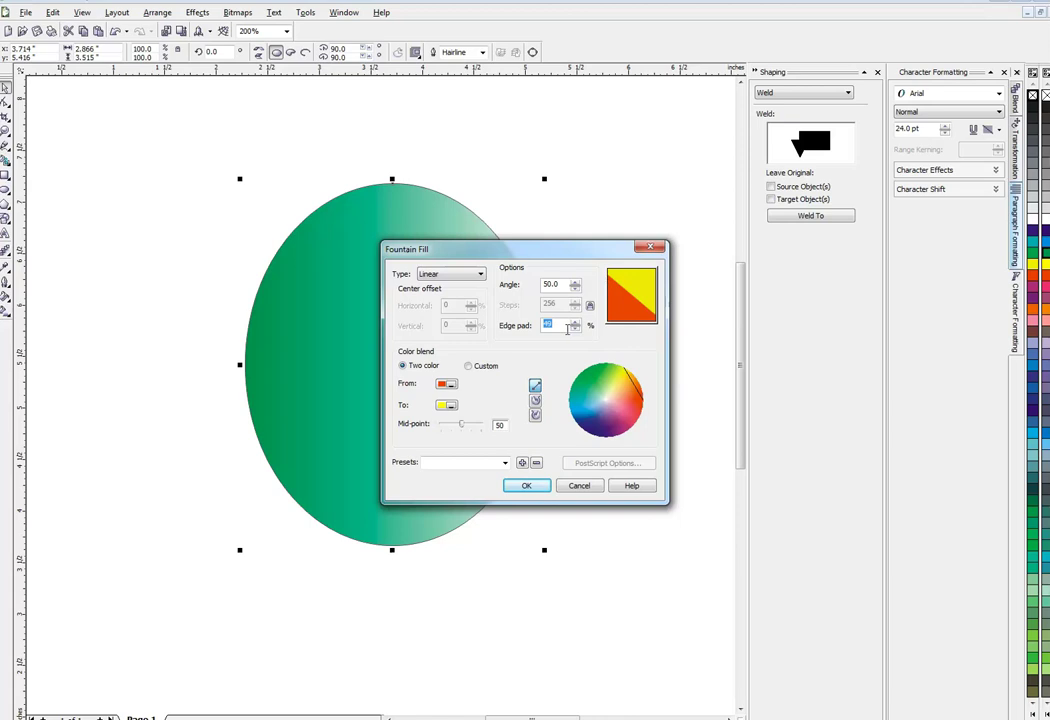
{"action": "type", "text": "34"}
{"action": "left_click", "coordinate": [576, 329]}
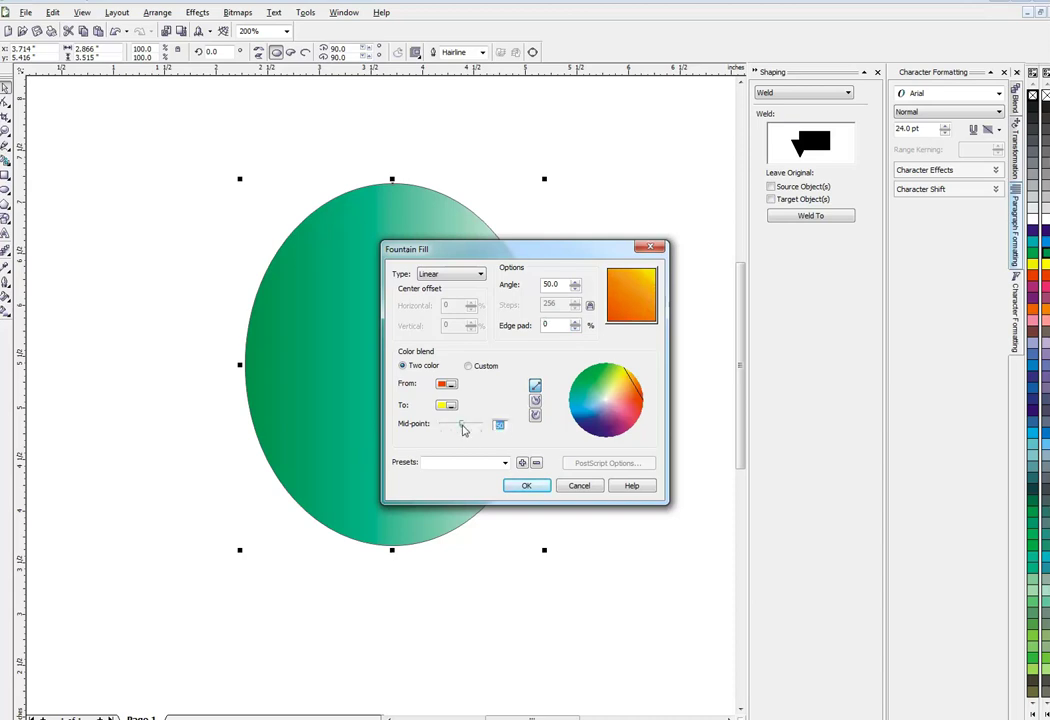
Step: Move the mid-point to 35 and apply the 50-degree orange-to-yellow fill
{"action": "mouse_move", "coordinate": [463, 429]}
{"action": "left_mouse_down"}
{"action": "mouse_move", "coordinate": [477, 430]}
{"action": "mouse_move", "coordinate": [455, 431]}
{"action": "left_mouse_up"}
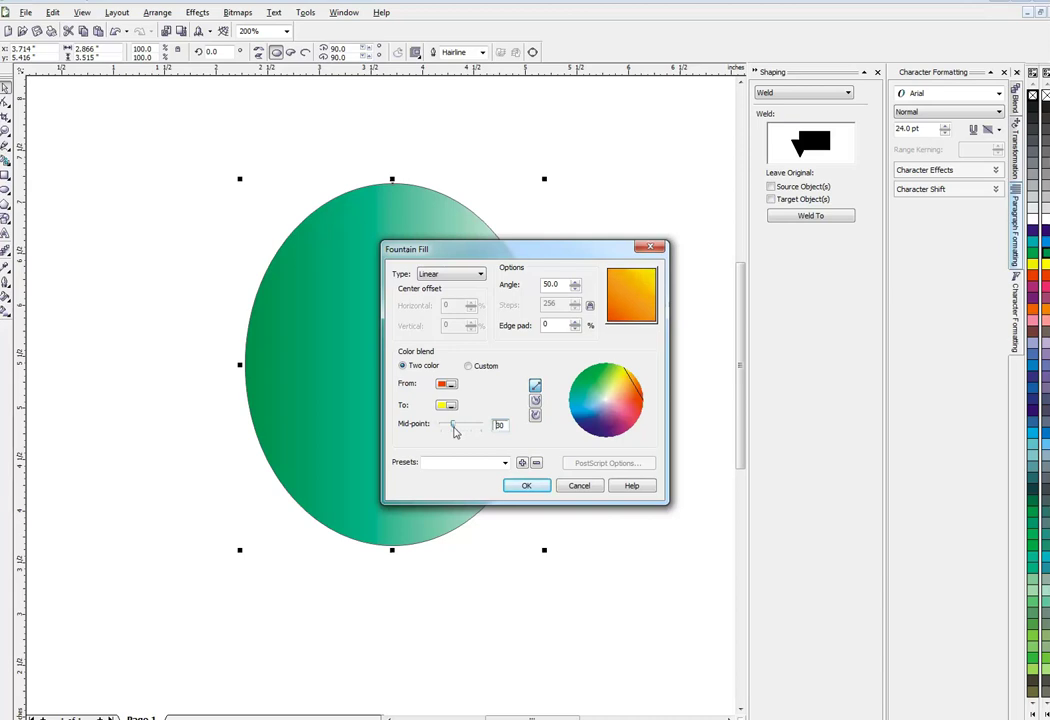
{"action": "left_click_drag", "start_coordinate": [455, 431], "coordinate": [460, 431]}
{"action": "left_click_drag", "start_coordinate": [459, 430], "coordinate": [452, 435]}
{"action": "left_click_drag", "start_coordinate": [452, 435], "coordinate": [449, 435]}
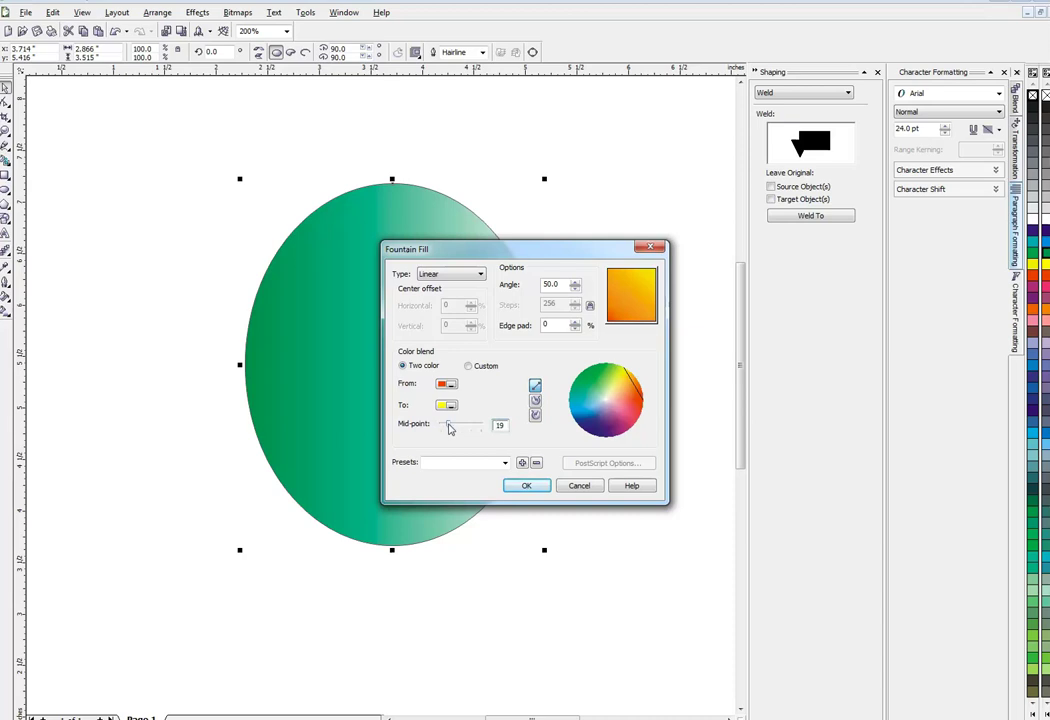
{"action": "left_click_drag", "start_coordinate": [449, 428], "coordinate": [456, 428]}
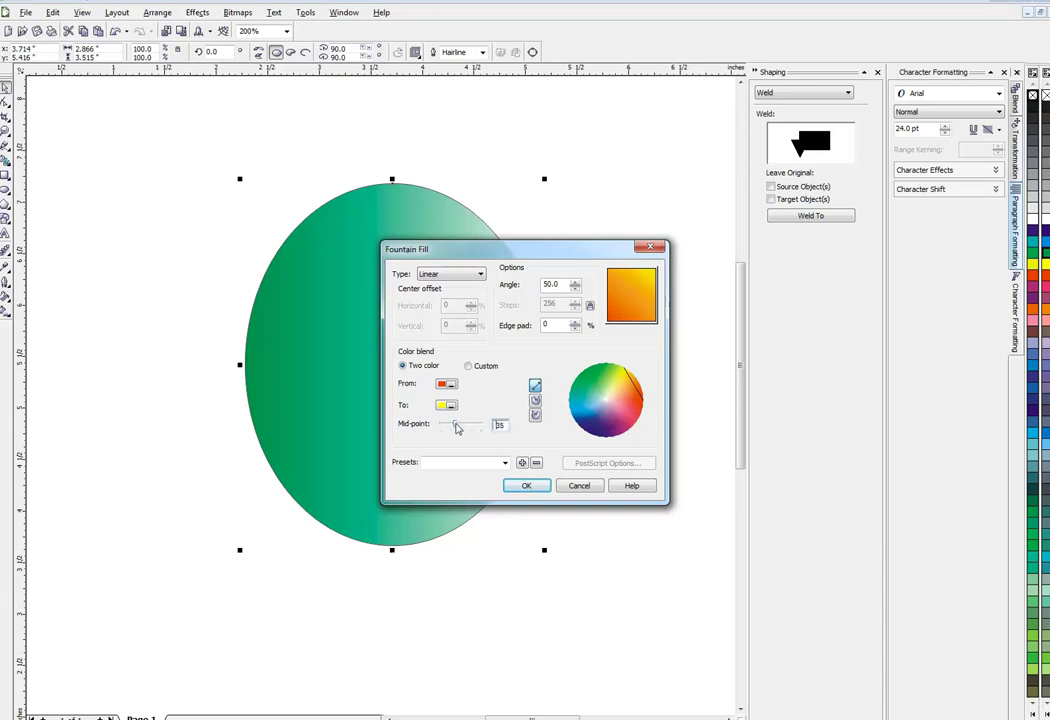
{"action": "left_click", "coordinate": [527, 486]}
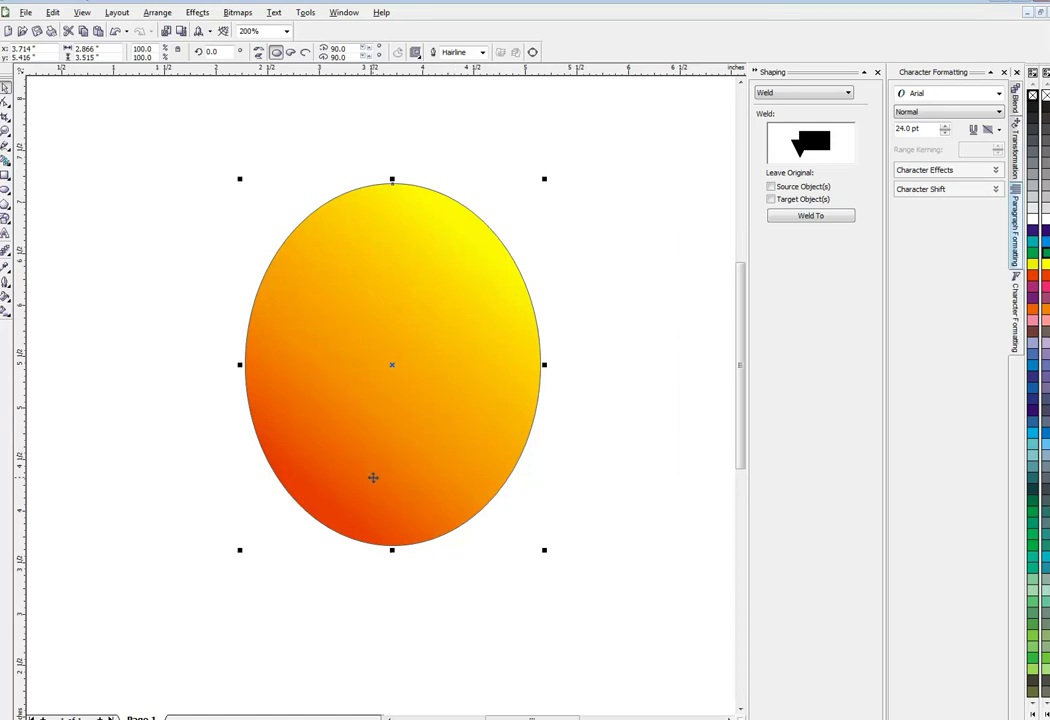
Step: Select the gradient-filled ellipse and delete it
{"action": "key", "text": "Escape"}
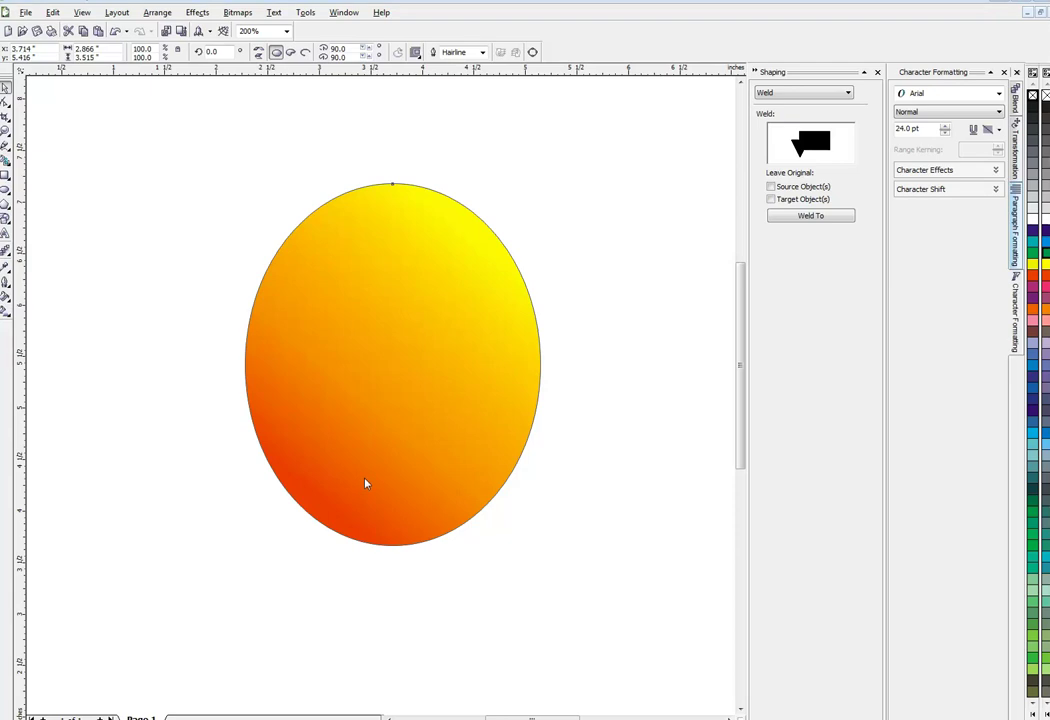
{"action": "left_click", "coordinate": [357, 460]}
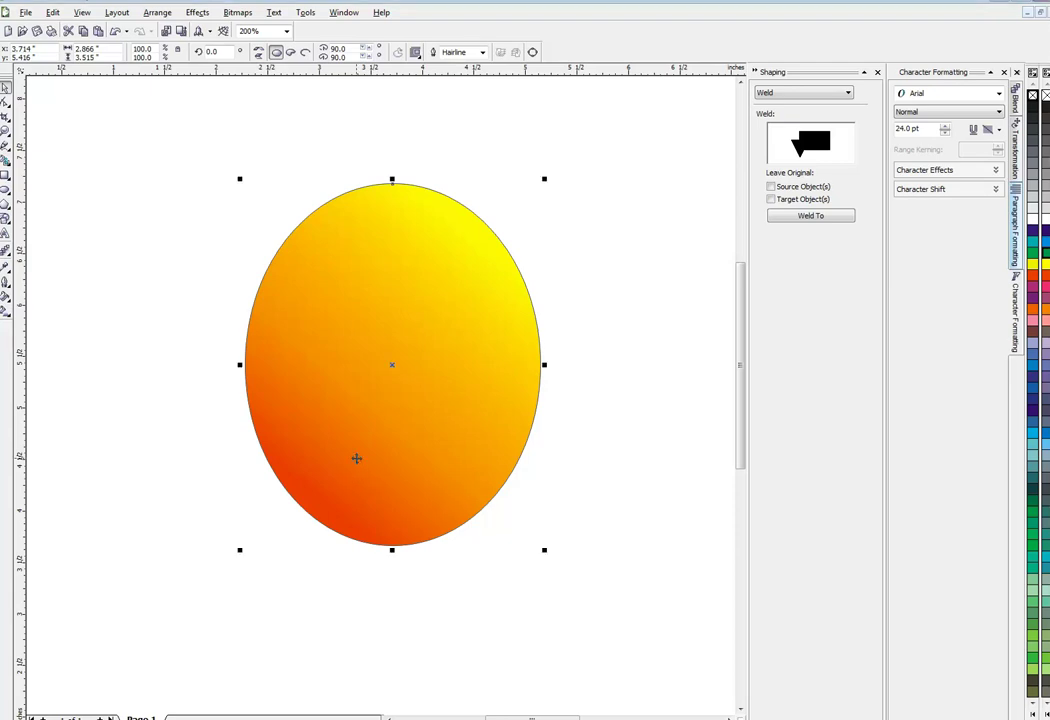
{"action": "key", "text": "Delete"}
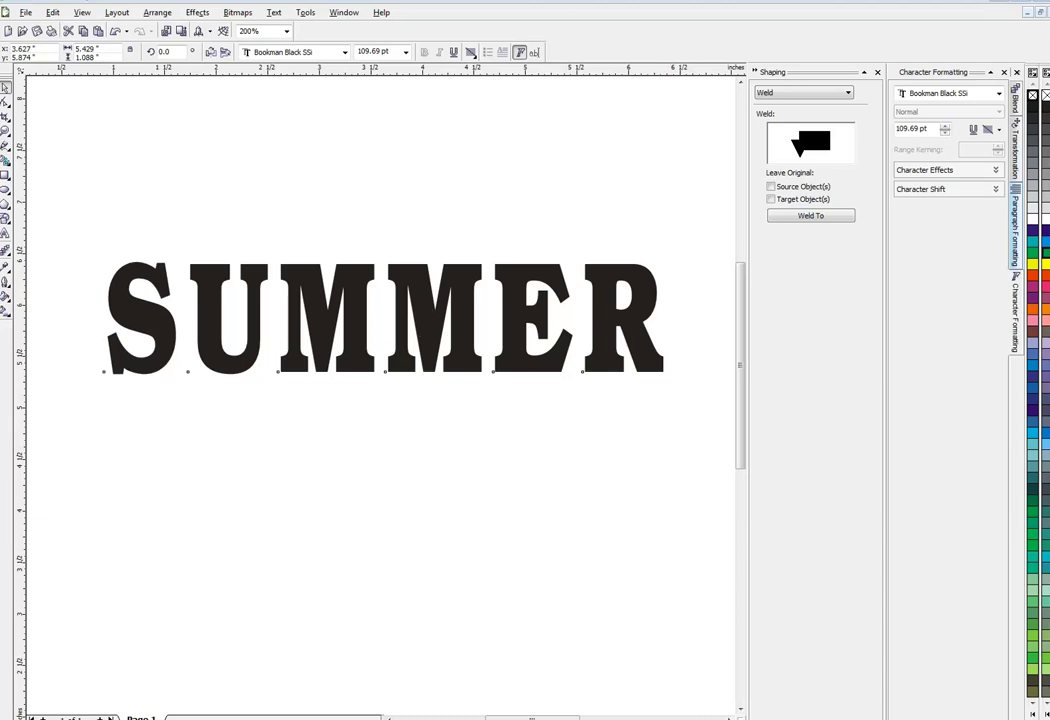
Step: Fill SUMMER white with an 8 pt round-cornered black outline placed behind the fill
{"action": "left_click", "coordinate": [1043, 222]}
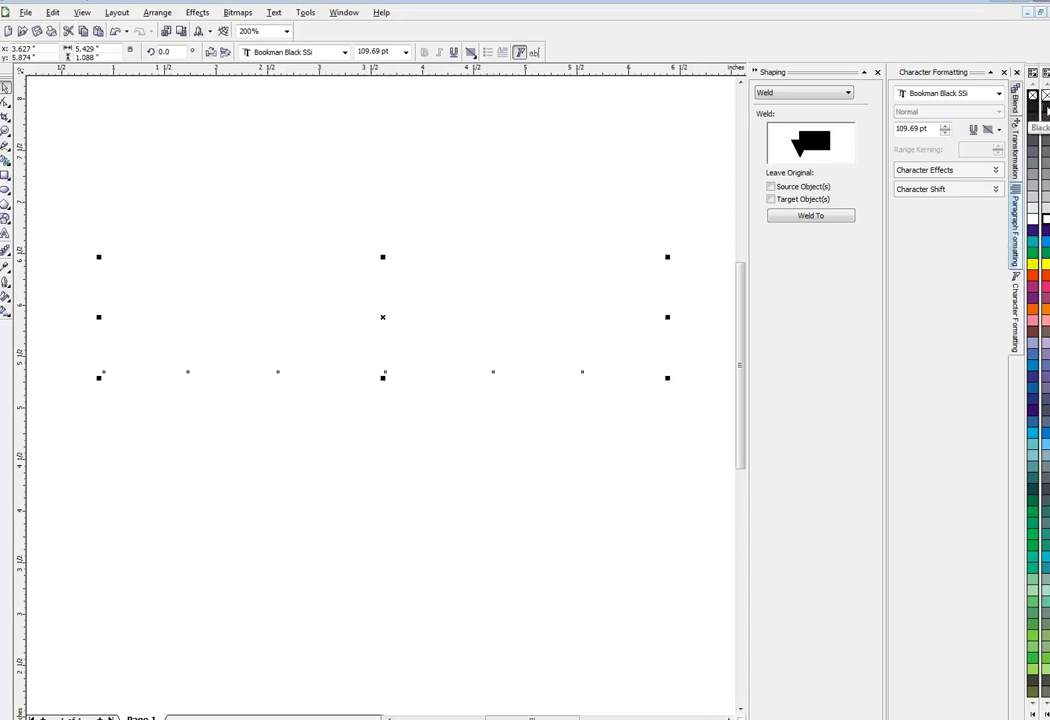
{"action": "right_click", "coordinate": [1046, 108]}
{"action": "key", "text": "F12"}
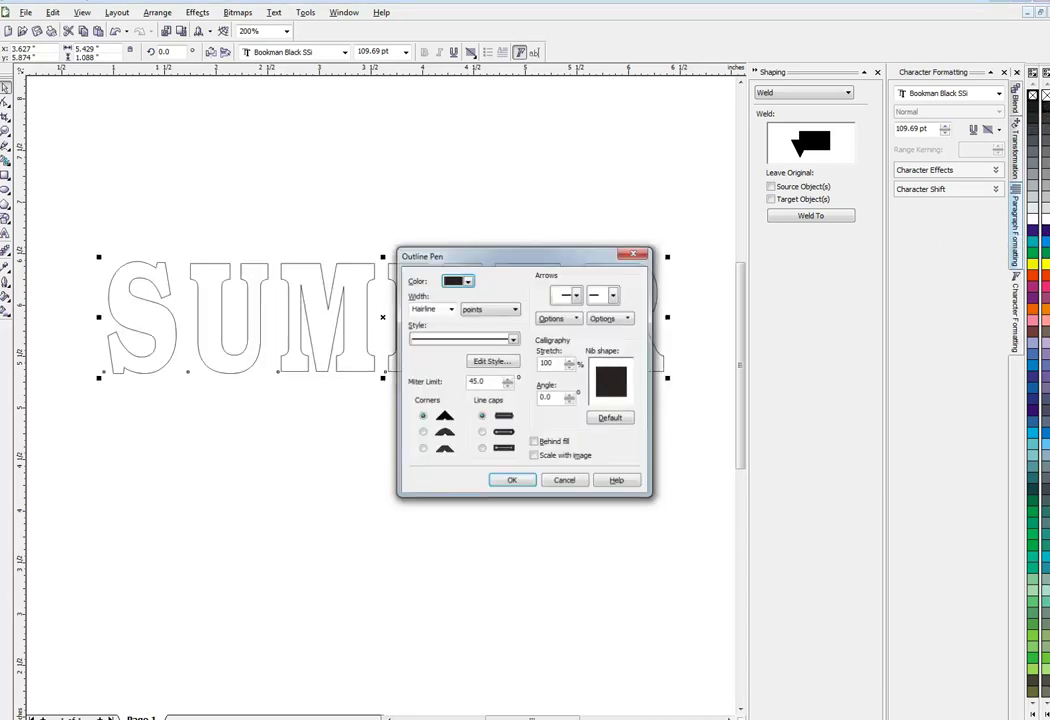
{"action": "left_click", "coordinate": [422, 432]}
{"action": "double_click", "coordinate": [419, 309]}
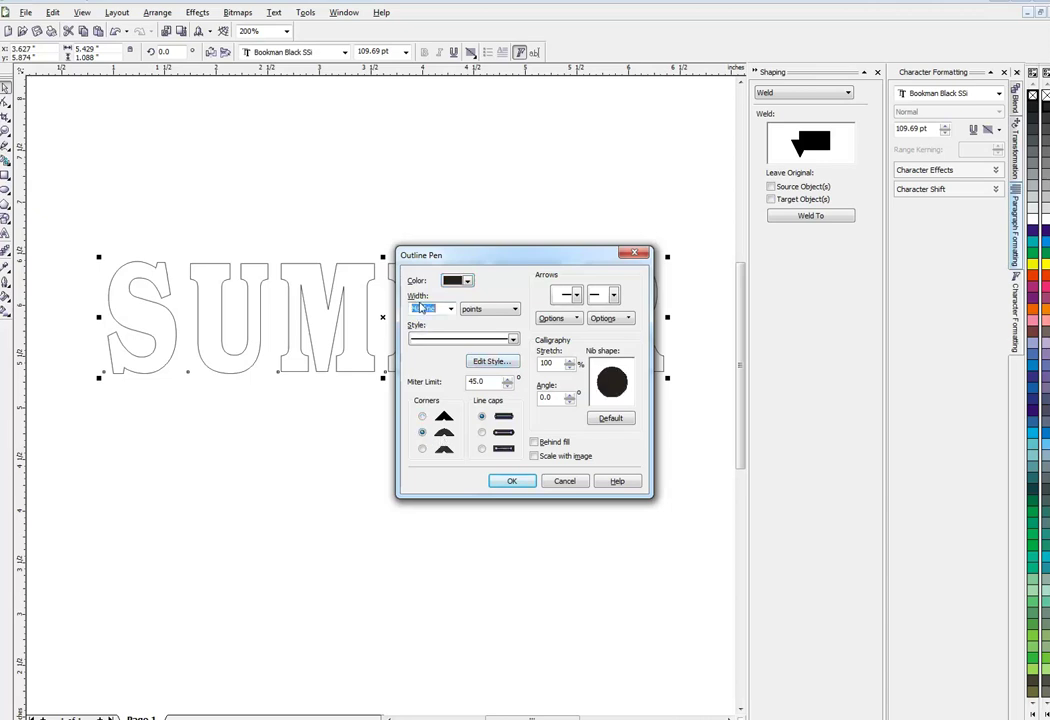
{"action": "type", "text": "8"}
{"action": "left_click", "coordinate": [534, 441]}
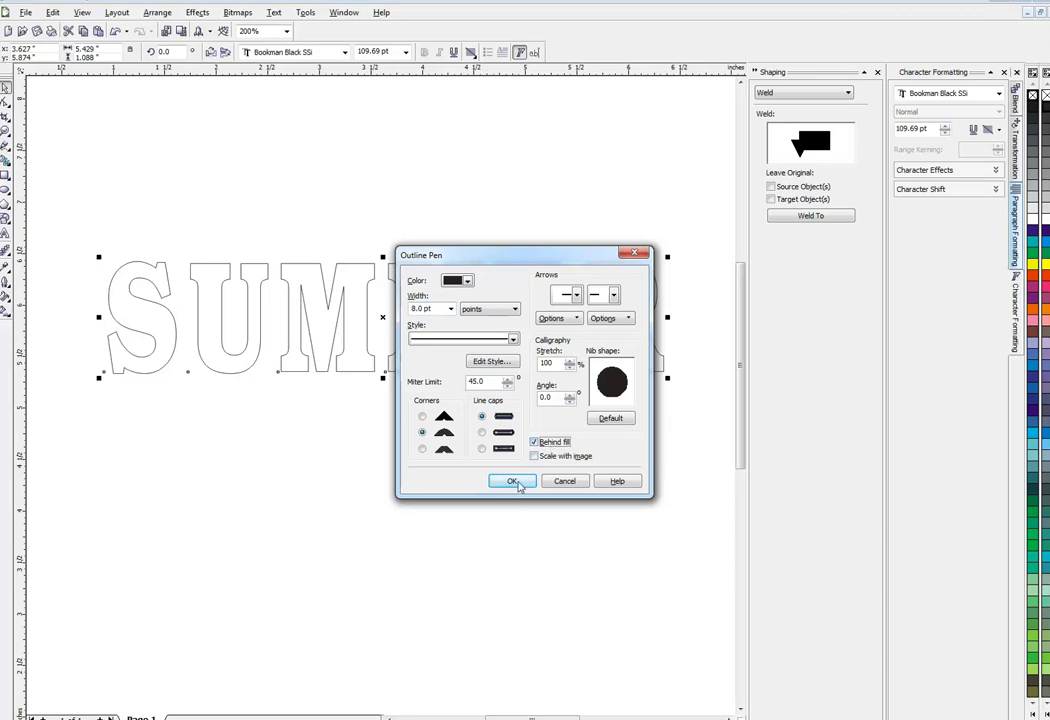
{"action": "left_click", "coordinate": [518, 483]}
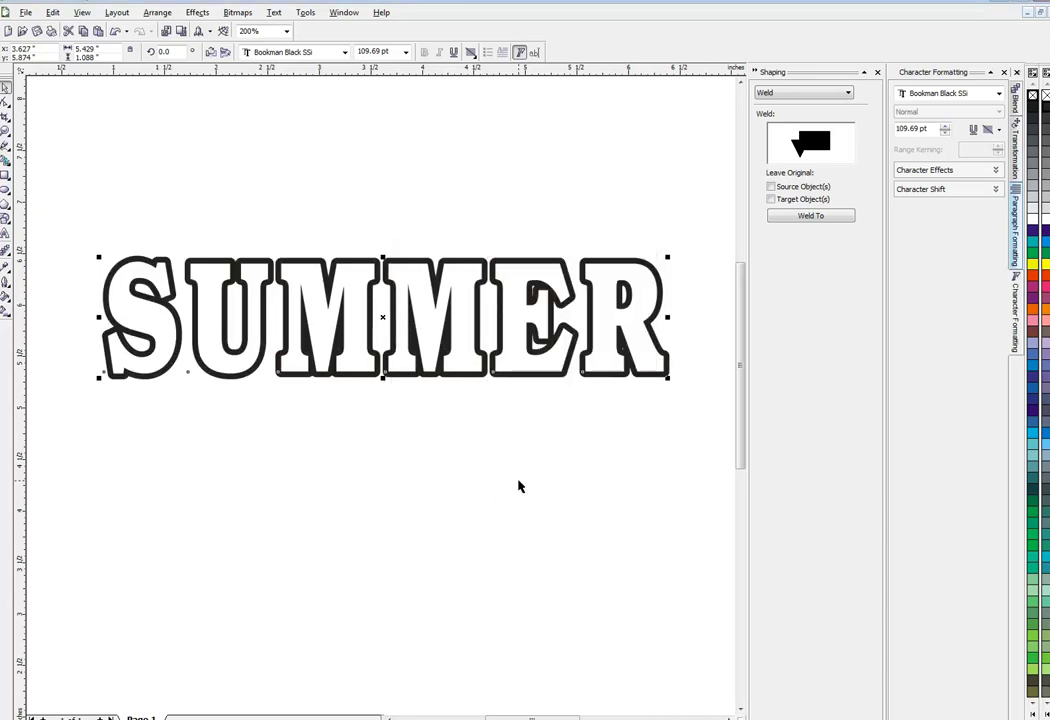
Step: Reduce the SUMMER outline width to 6 pt
{"action": "key", "text": "F12"}
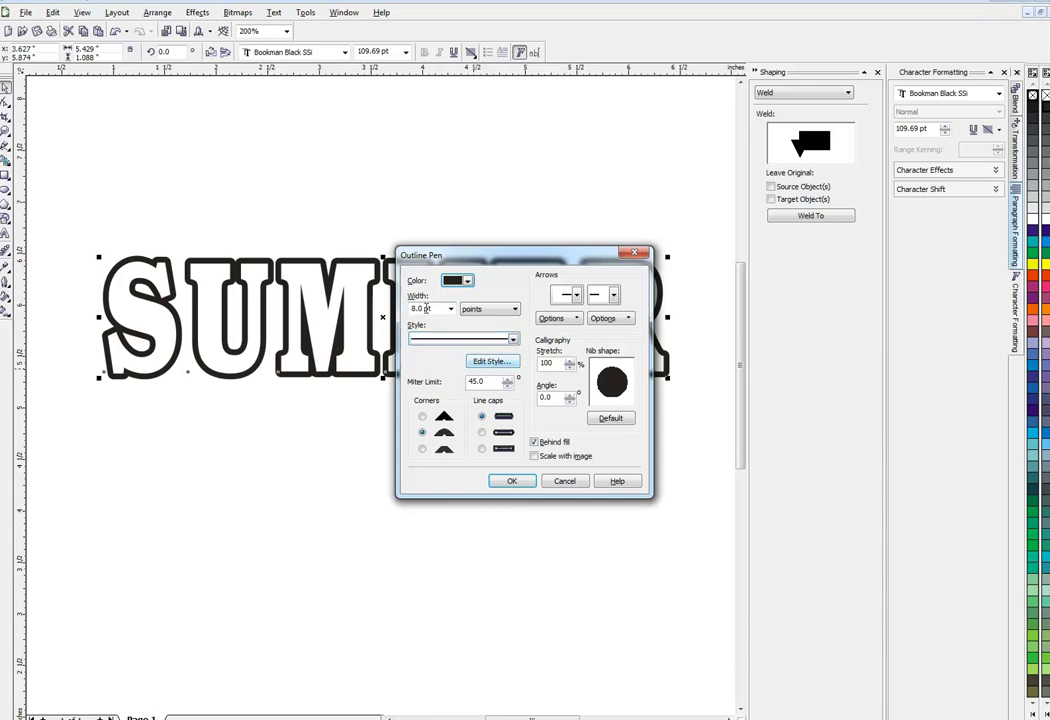
{"action": "type", "text": "6"}
{"action": "key", "text": "Return"}
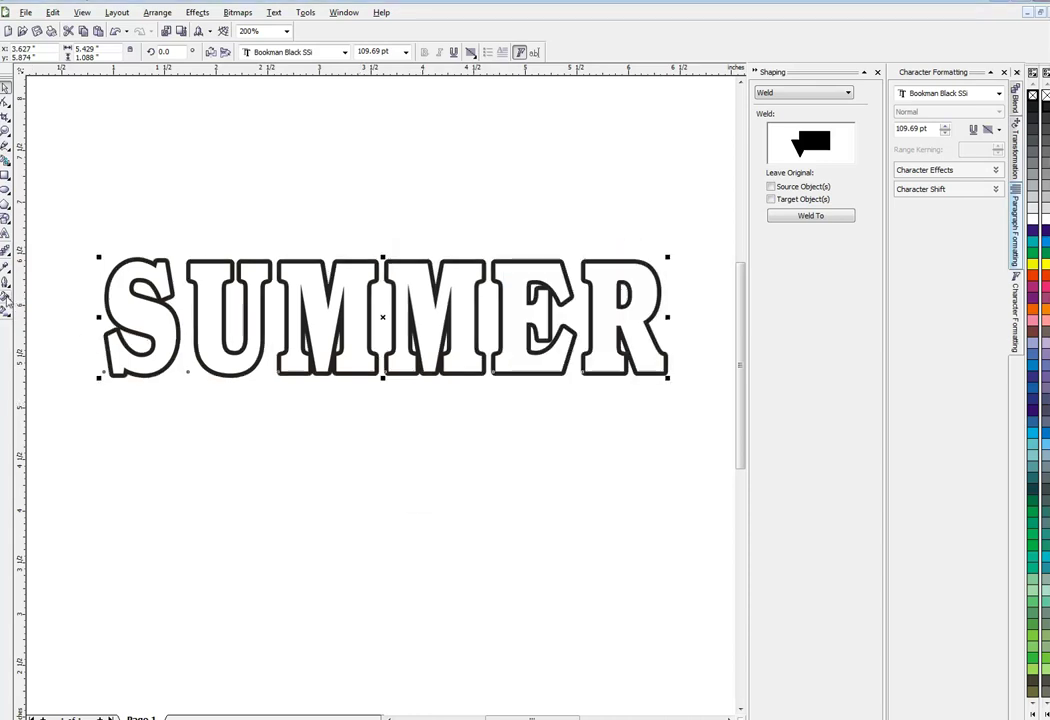
Step: Set a 90-degree pink-to-yellow fountain fill for SUMMER with mid-point 20
{"action": "left_click", "coordinate": [6, 298]}
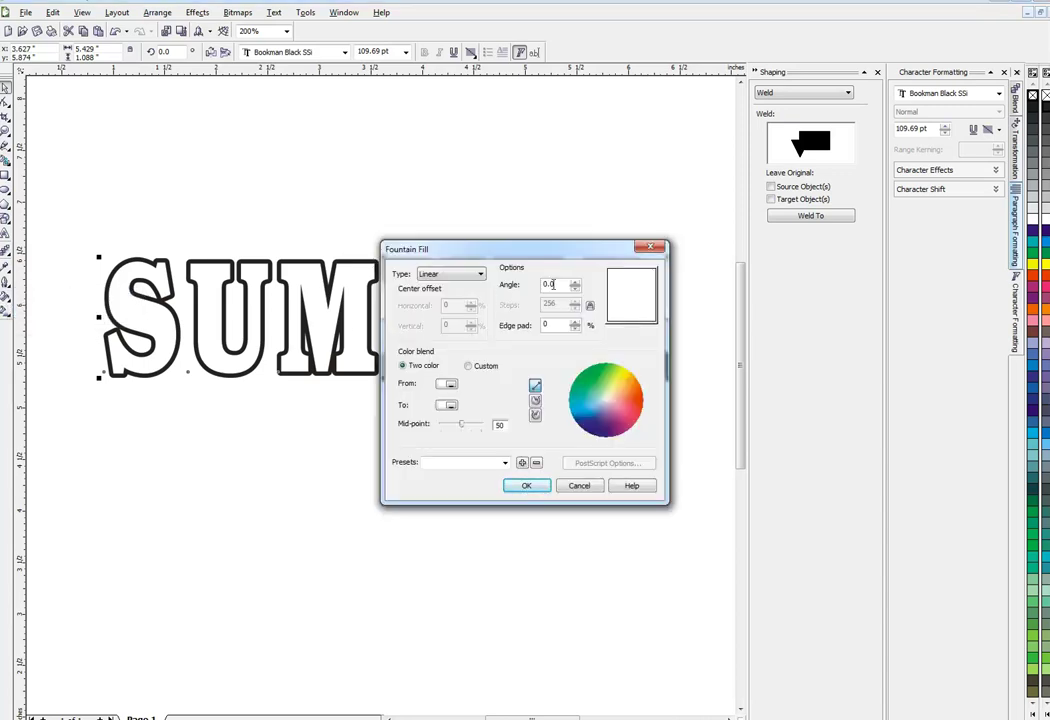
{"action": "double_click", "coordinate": [557, 284]}
{"action": "type", "text": "90"}
{"action": "key", "text": "Tab"}
{"action": "left_click", "coordinate": [449, 385]}
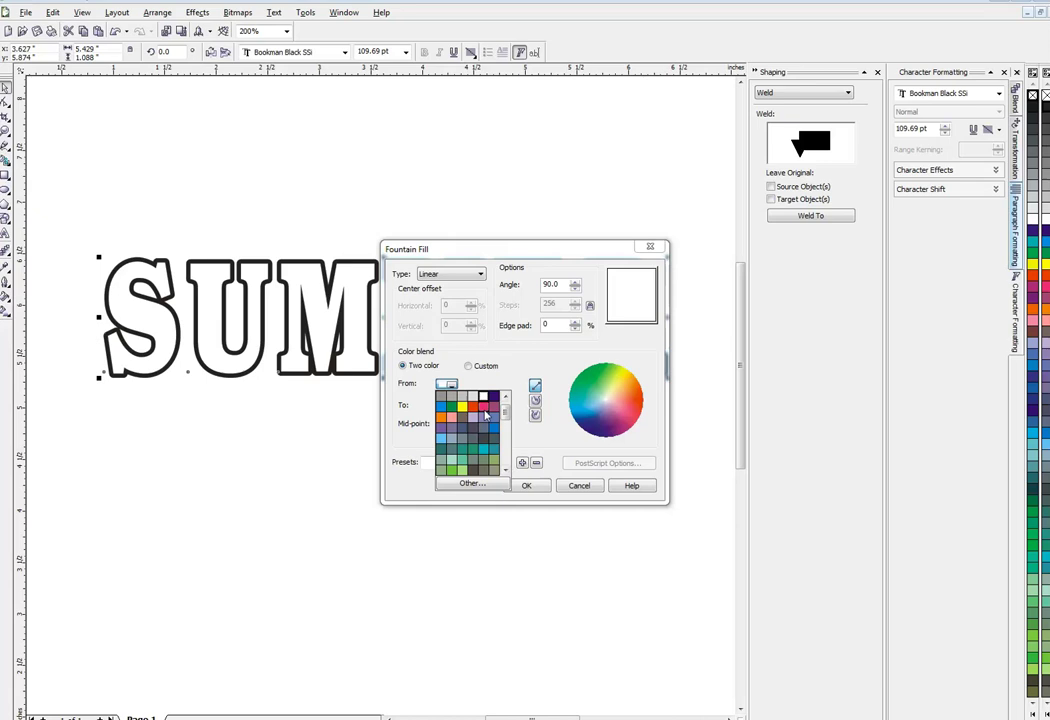
{"action": "left_click", "coordinate": [483, 406]}
{"action": "left_click", "coordinate": [449, 405]}
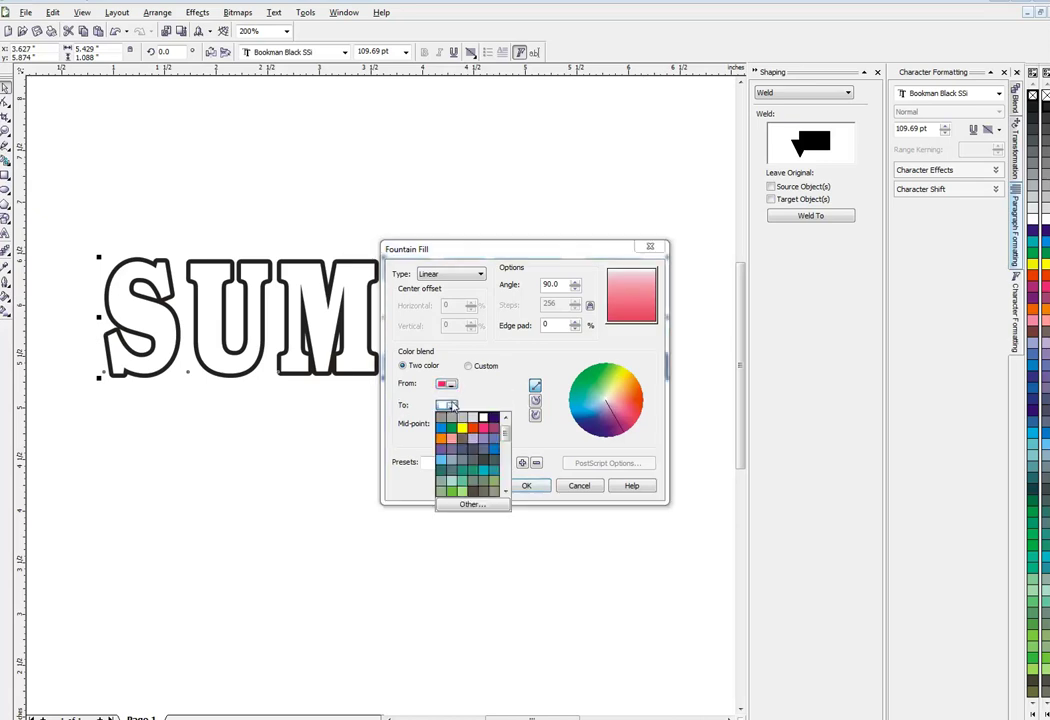
{"action": "left_click", "coordinate": [465, 430]}
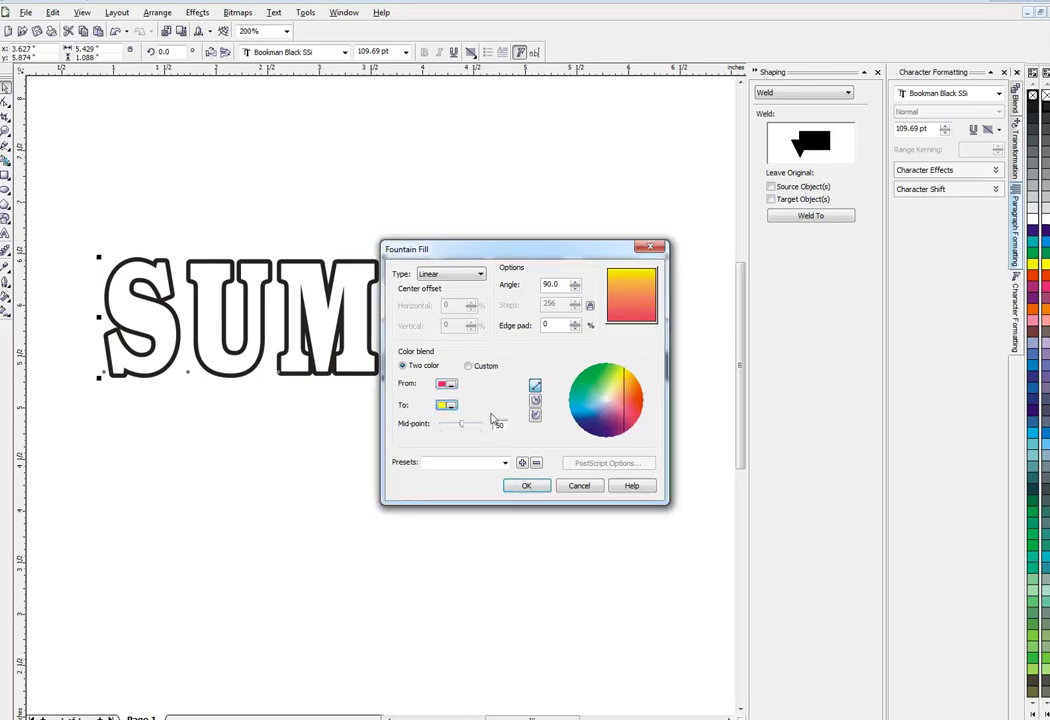
{"action": "left_click_drag", "start_coordinate": [464, 427], "coordinate": [451, 428]}
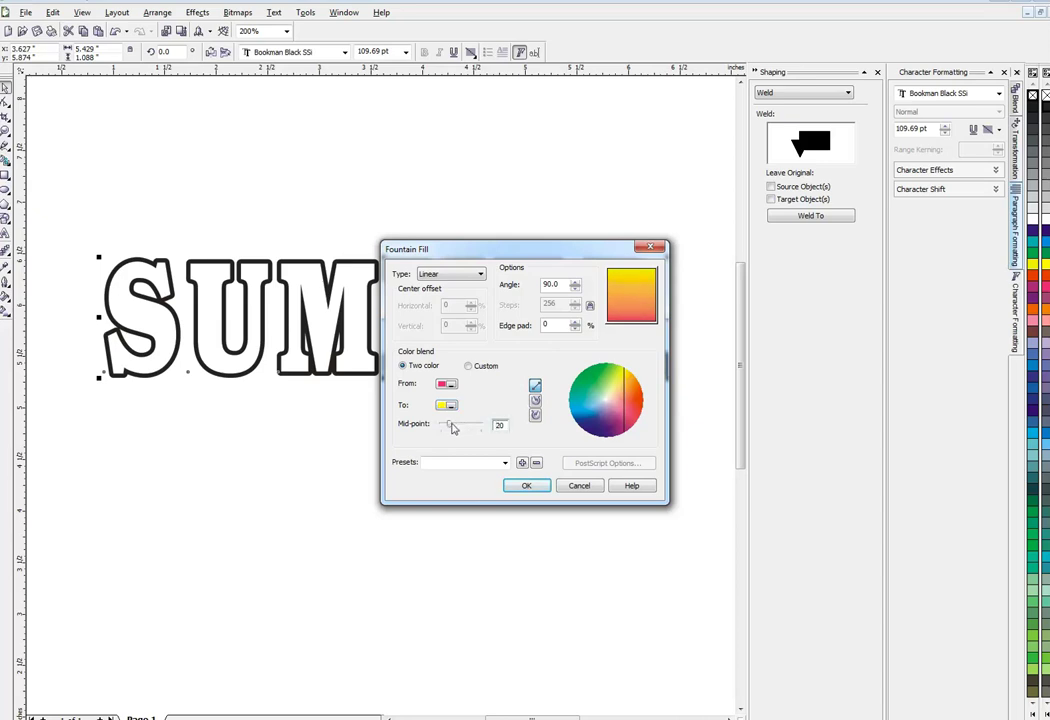
Step: Apply the pink-to-yellow gradient and put a black copy of SUMMER behind it
{"action": "left_click", "coordinate": [527, 486]}
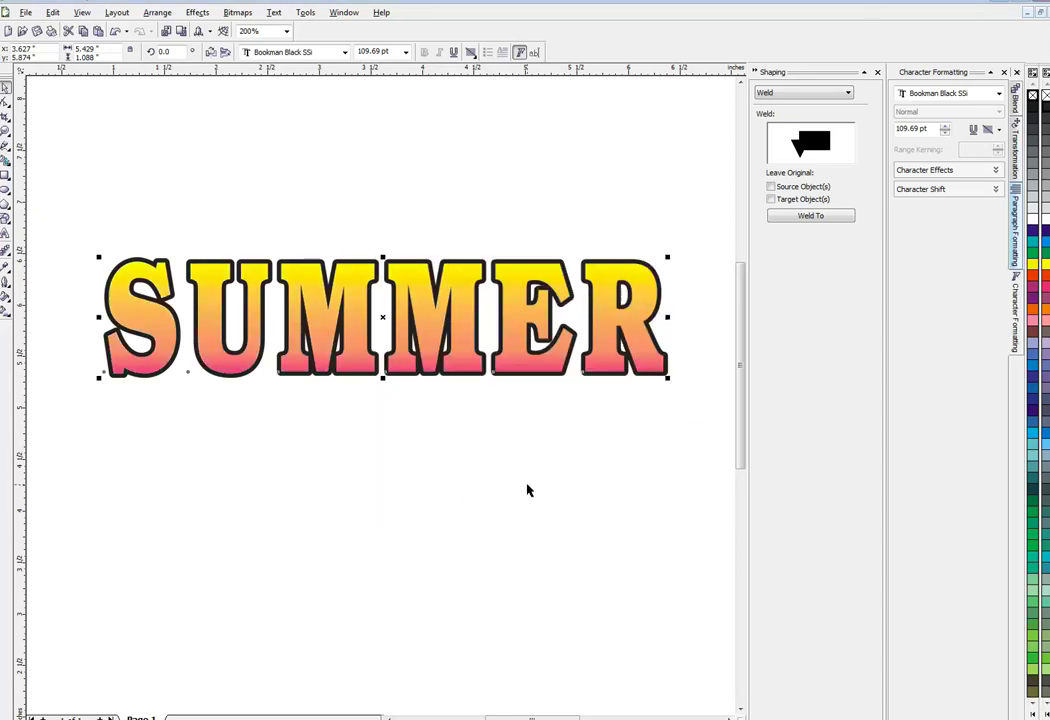
{"action": "left_click", "coordinate": [433, 486]}
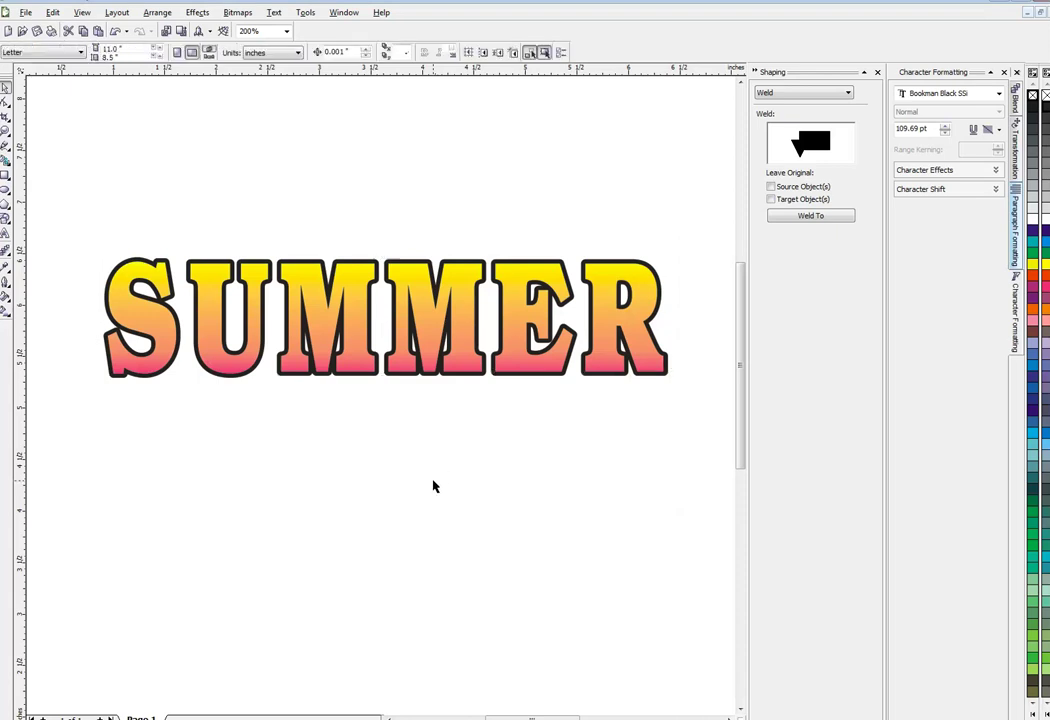
{"action": "key", "text": "ctrl+z"}
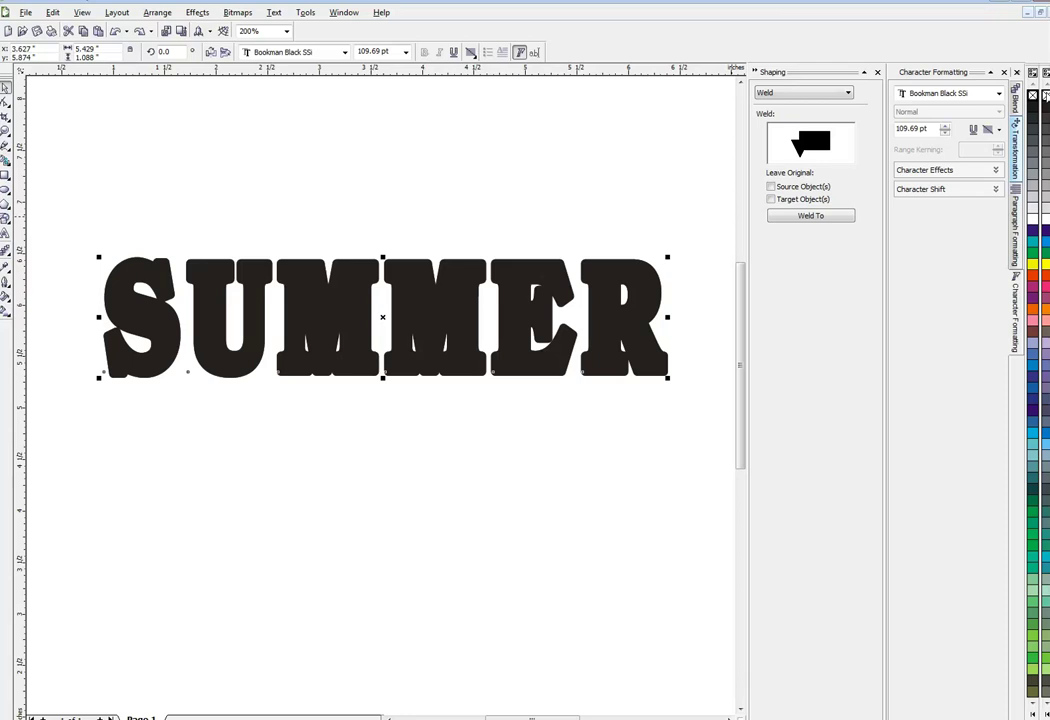
{"action": "key", "text": "ctrl+shift+z"}
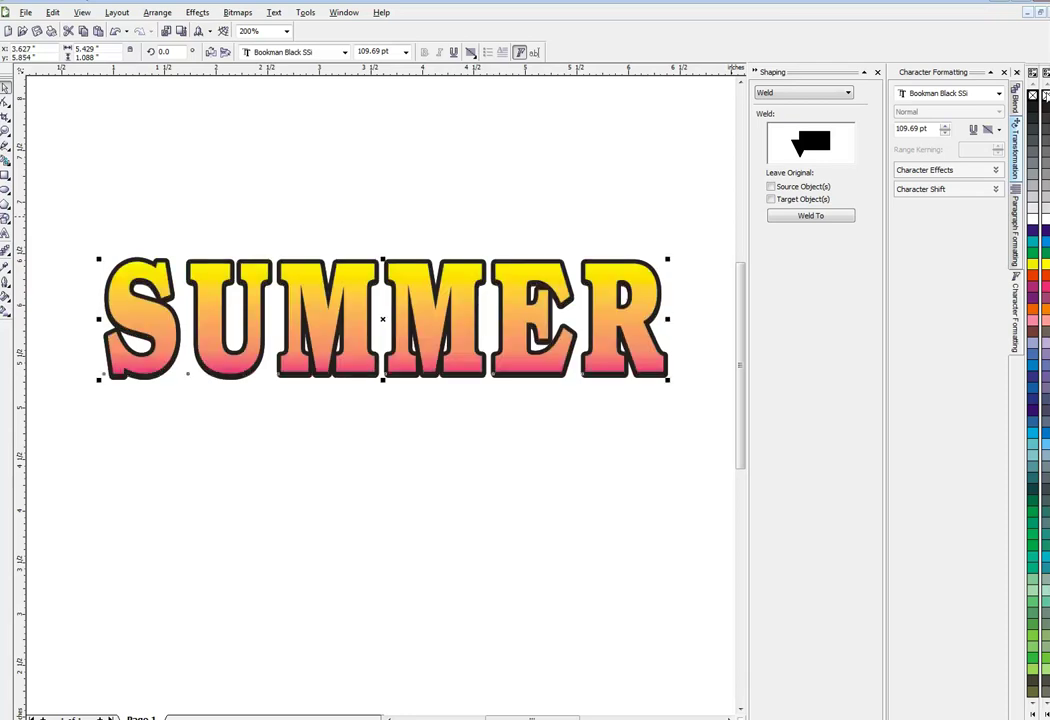
Step: Offset the black shadow copy down and right, then reselect the front gradient text
{"action": "key", "text": "Down"}
{"action": "key", "text": "Right"}
{"action": "key", "text": "Right"}
{"action": "key", "text": "Right"}
{"action": "key", "text": "Right"}
{"action": "key", "text": "Down"}
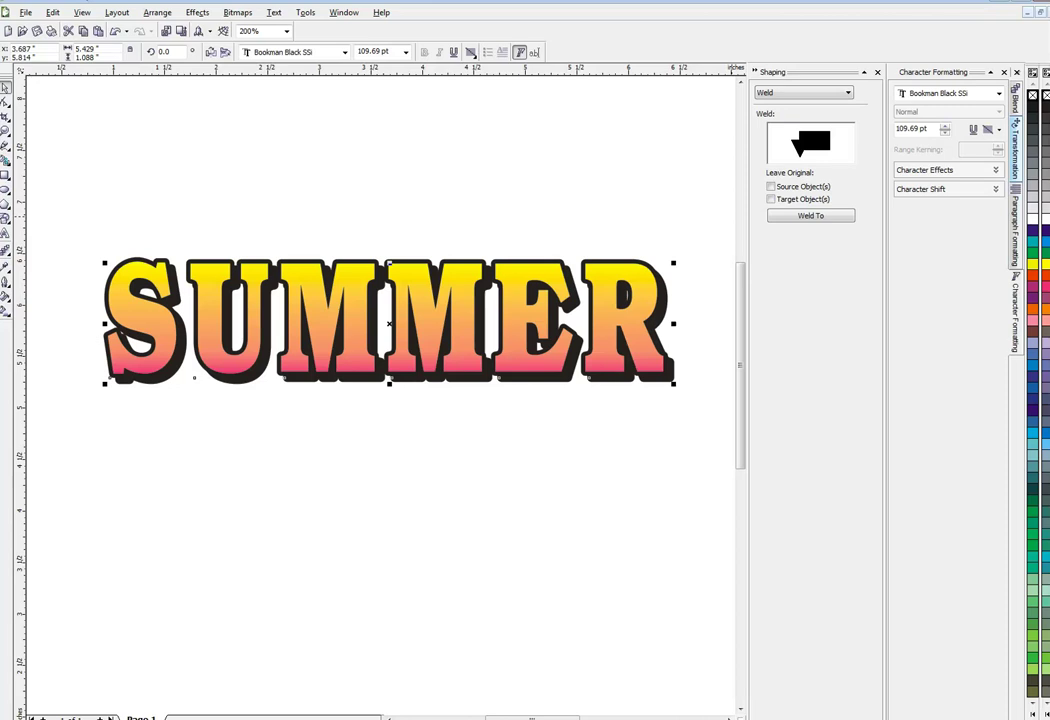
{"action": "left_click", "coordinate": [685, 130]}
{"action": "key", "text": "ctrl+z"}
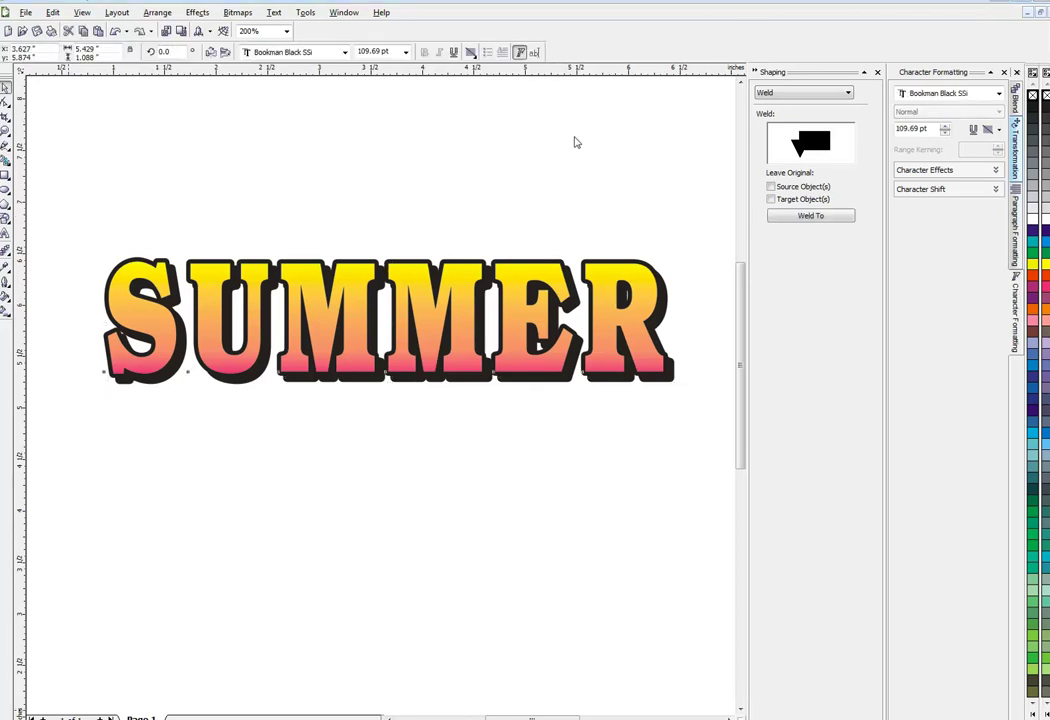
Step: Switch SUMMER's fountain fill to a custom blend with a blue stop mid-gradient
{"action": "left_click", "coordinate": [7, 300]}
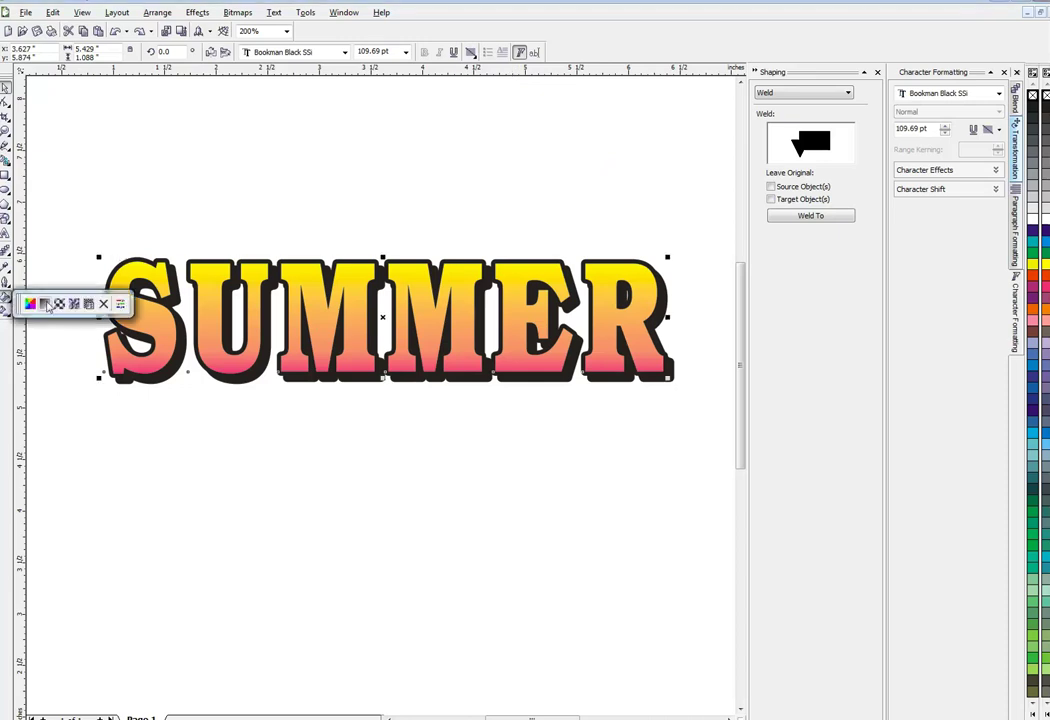
{"action": "left_click", "coordinate": [44, 303]}
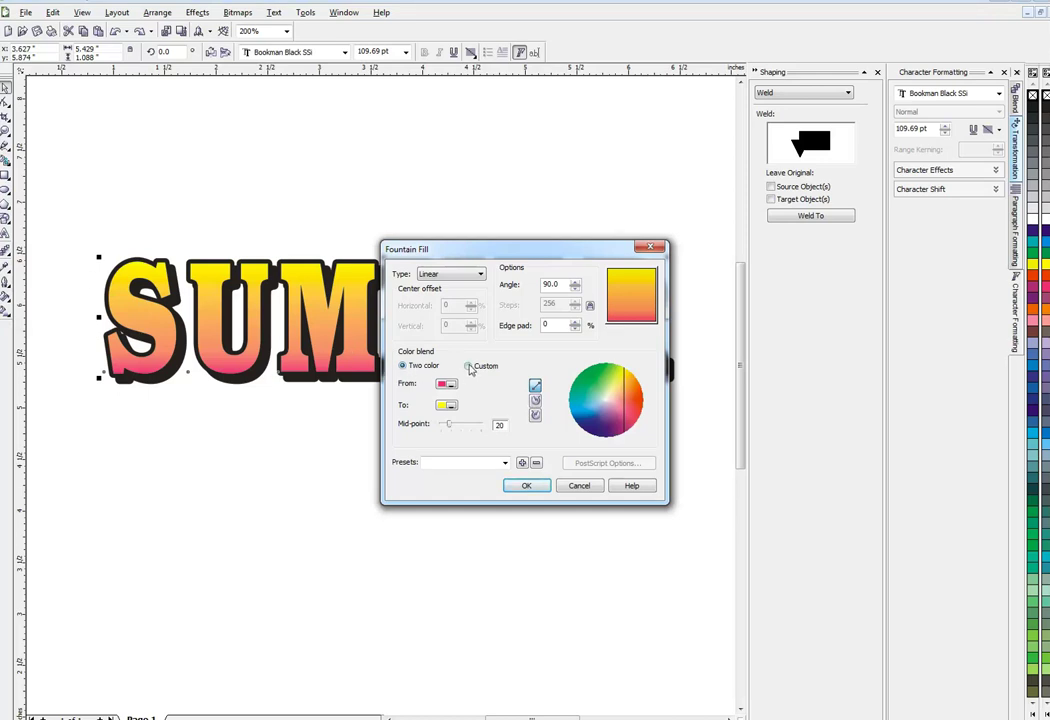
{"action": "left_click", "coordinate": [466, 366]}
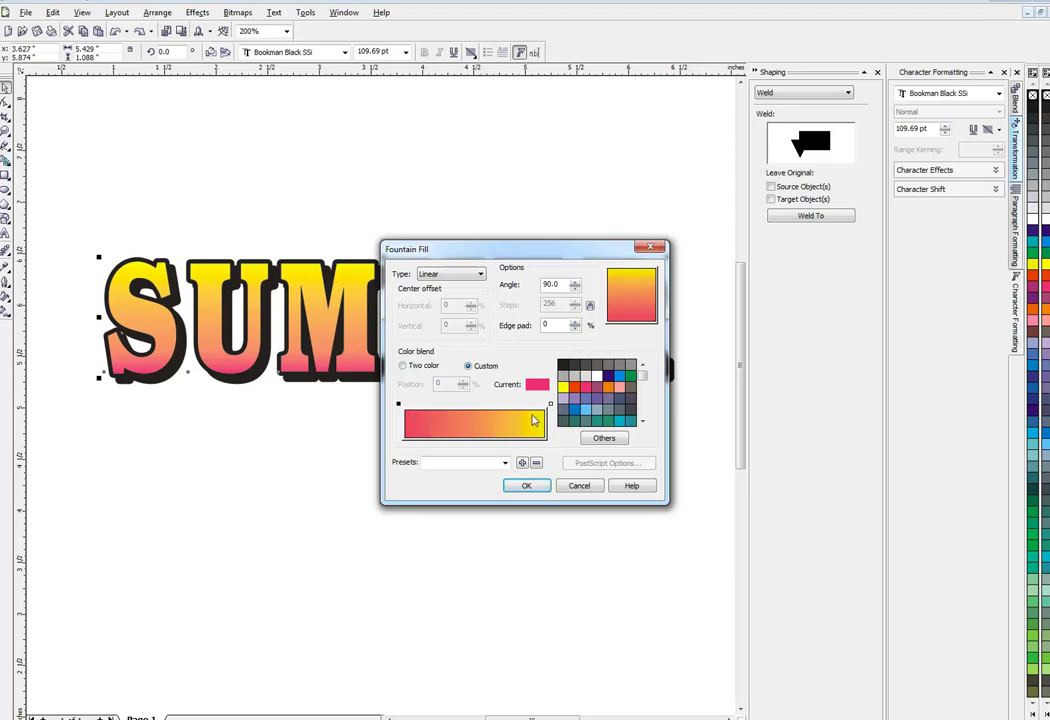
{"action": "double_click", "coordinate": [469, 414]}
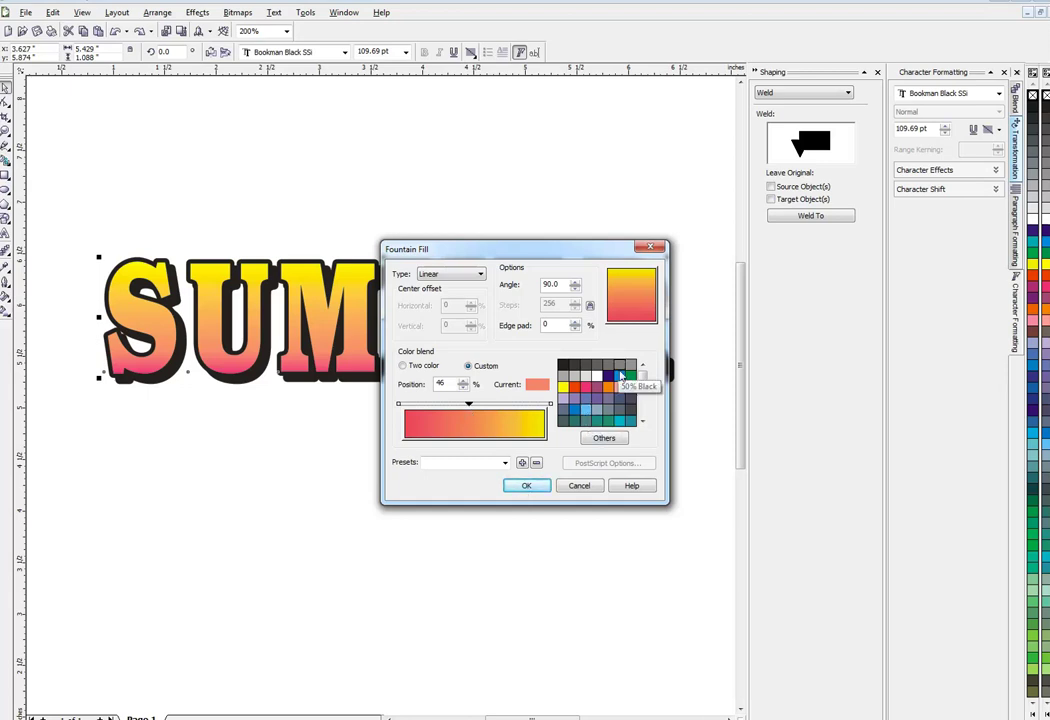
{"action": "left_click", "coordinate": [614, 398]}
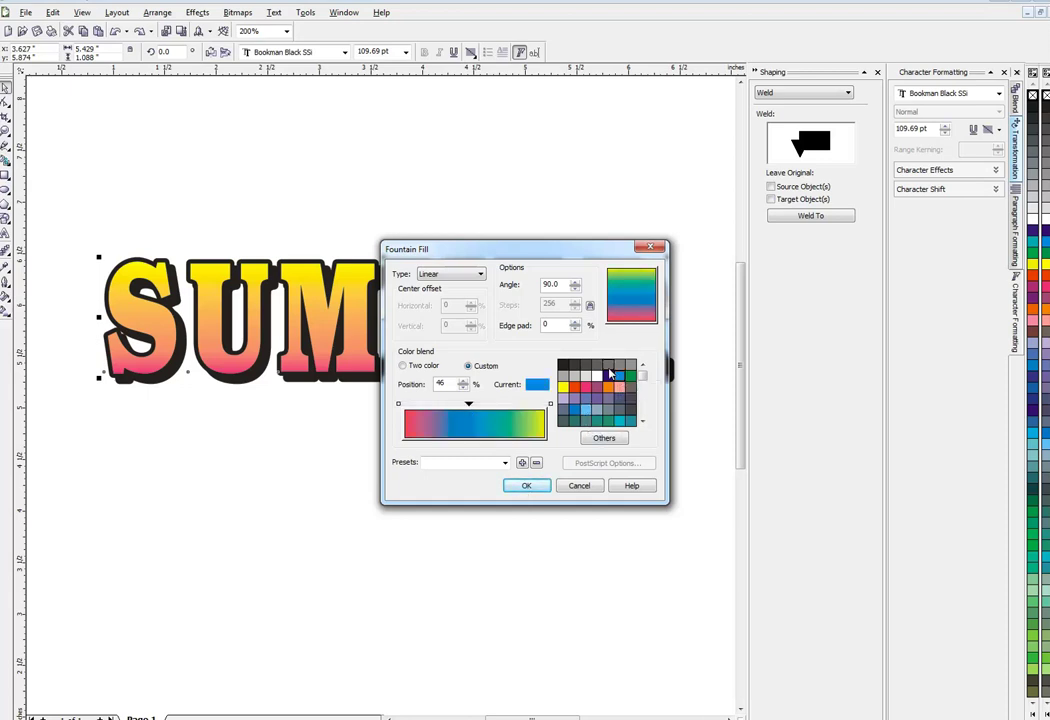
Step: Add a yellow stop at 81%, make the left end orange, and apply the fill
{"action": "double_click", "coordinate": [518, 404]}
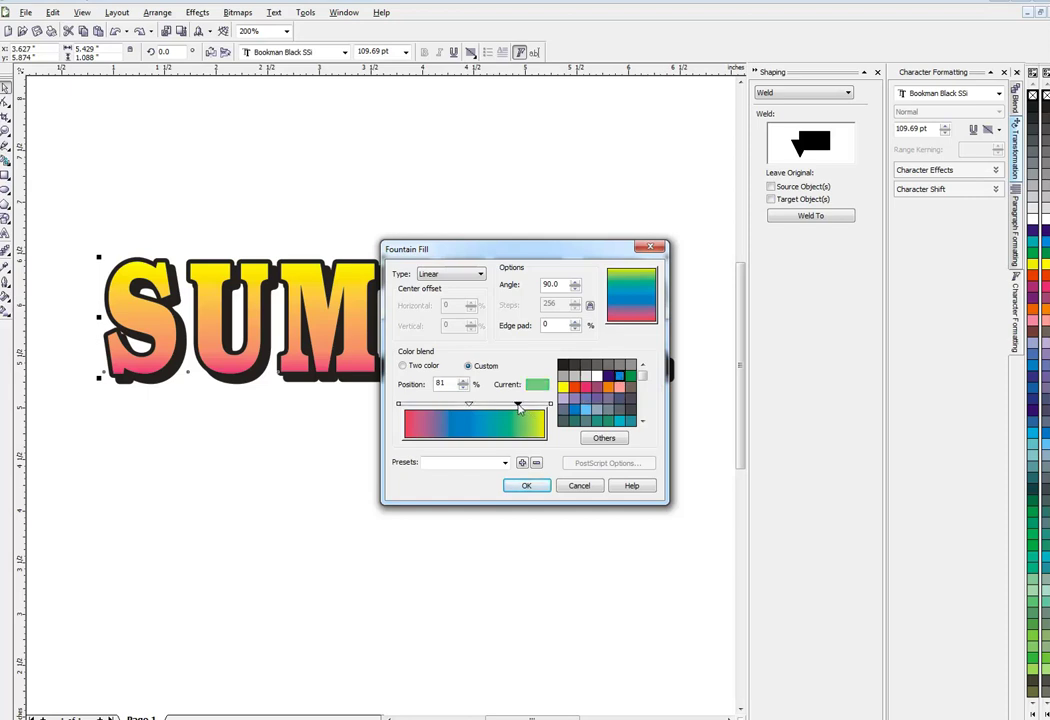
{"action": "left_click", "coordinate": [562, 386]}
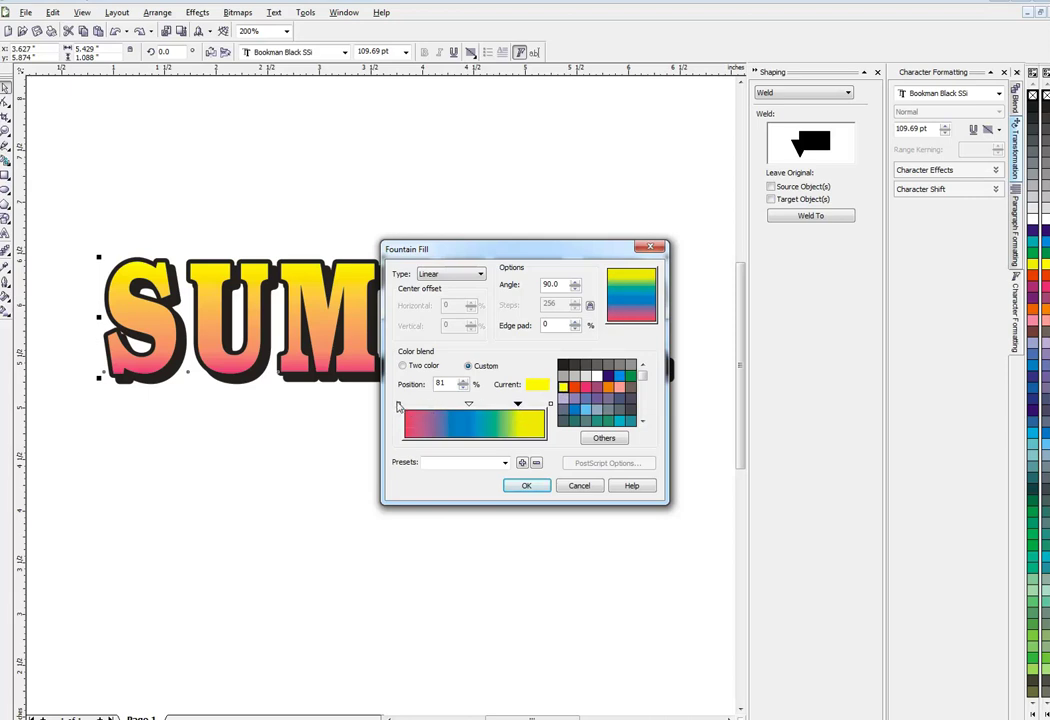
{"action": "left_click", "coordinate": [398, 406]}
{"action": "left_click", "coordinate": [608, 386]}
{"action": "left_click", "coordinate": [526, 485]}
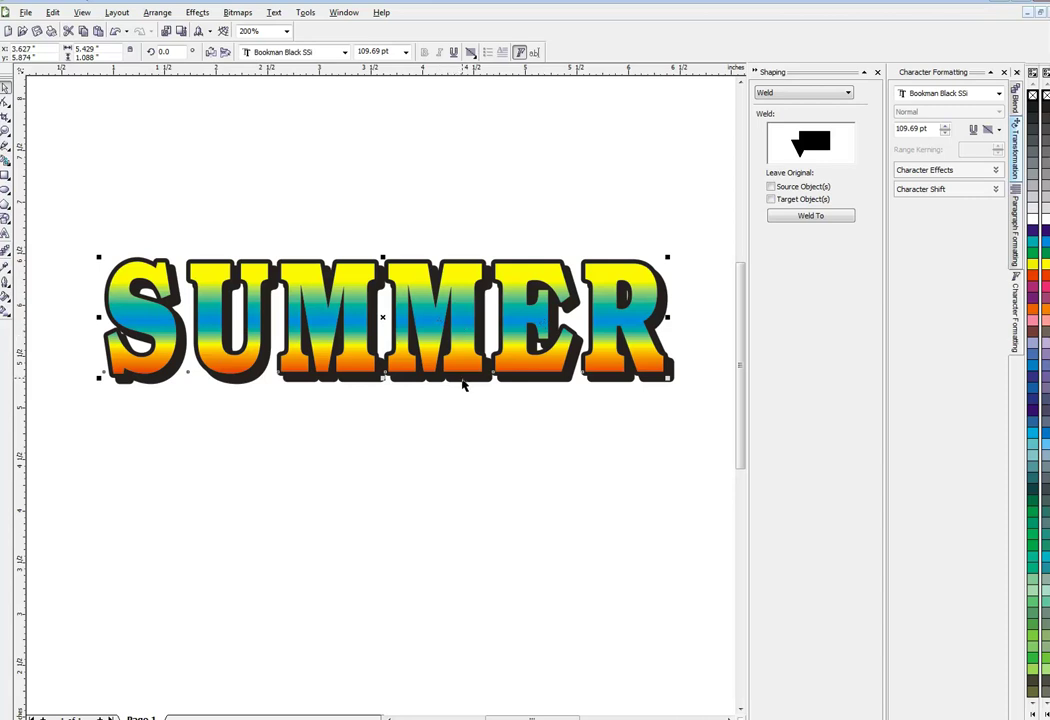
{"action": "left_click", "coordinate": [289, 456]}
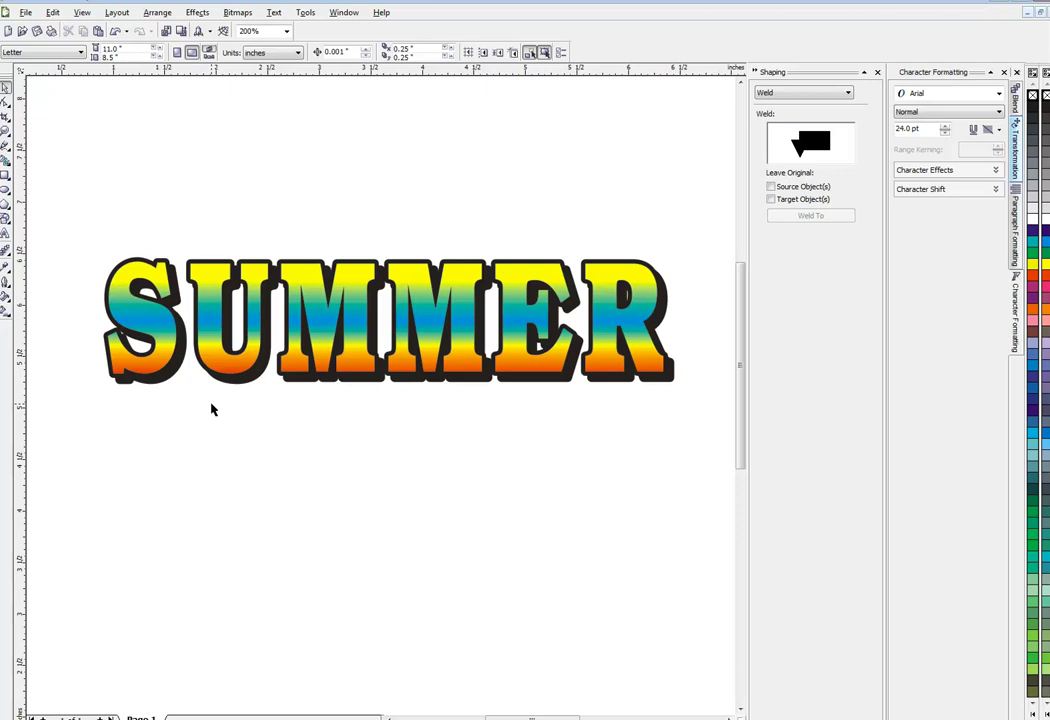
{"action": "mouse_move", "coordinate": [295, 284]}
{"action": "left_mouse_down"}
{"action": "mouse_move", "coordinate": [263, 406]}
{"action": "mouse_move", "coordinate": [283, 435]}
{"action": "left_mouse_up"}
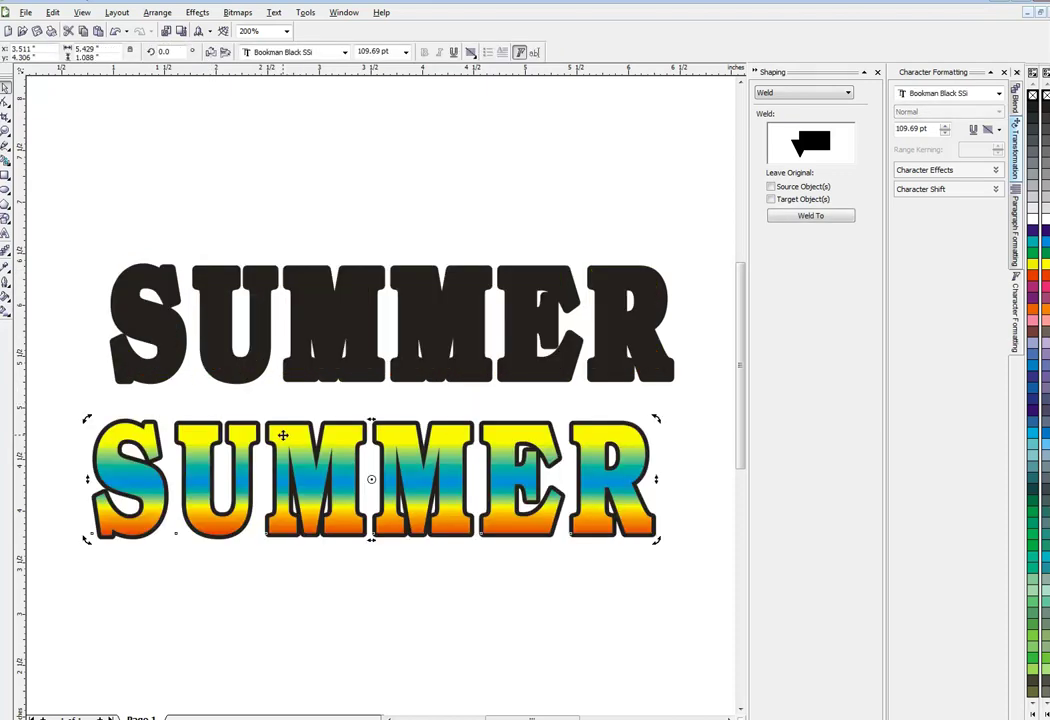
{"action": "key", "text": "ctrl+z"}
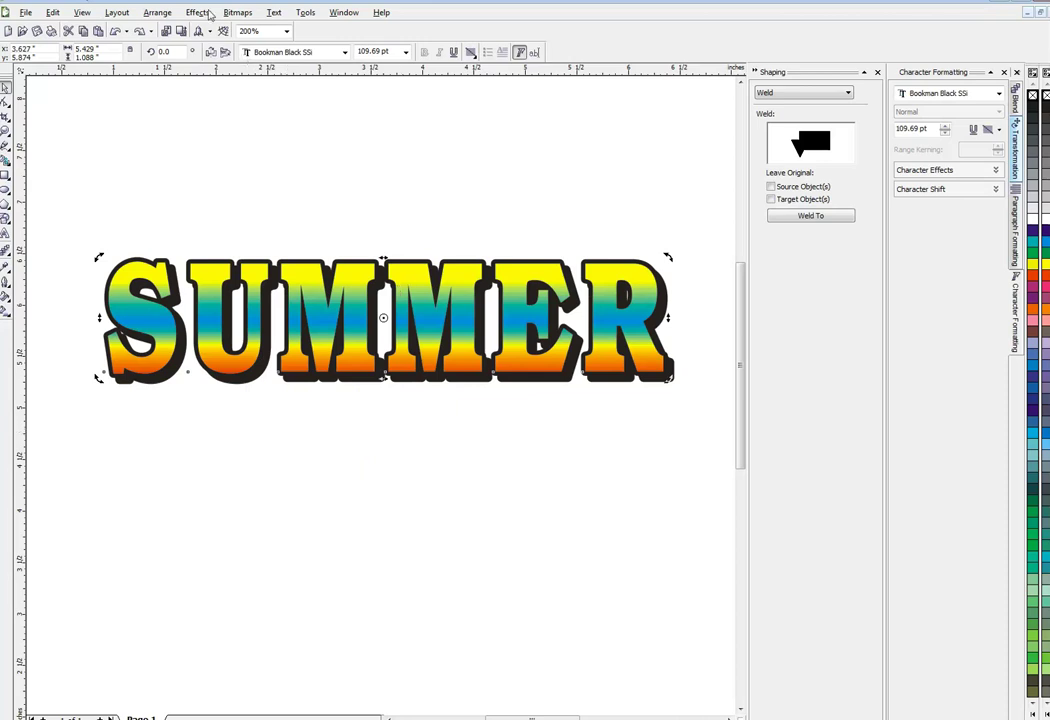
{"action": "left_click", "coordinate": [207, 102]}
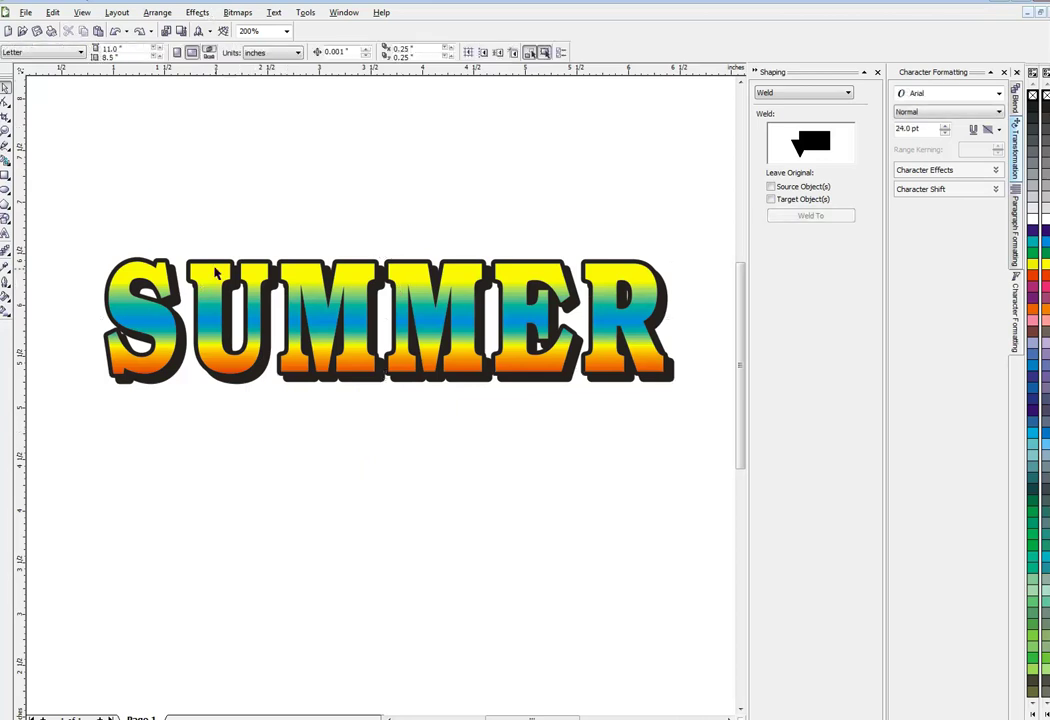
{"action": "left_click", "coordinate": [215, 272]}
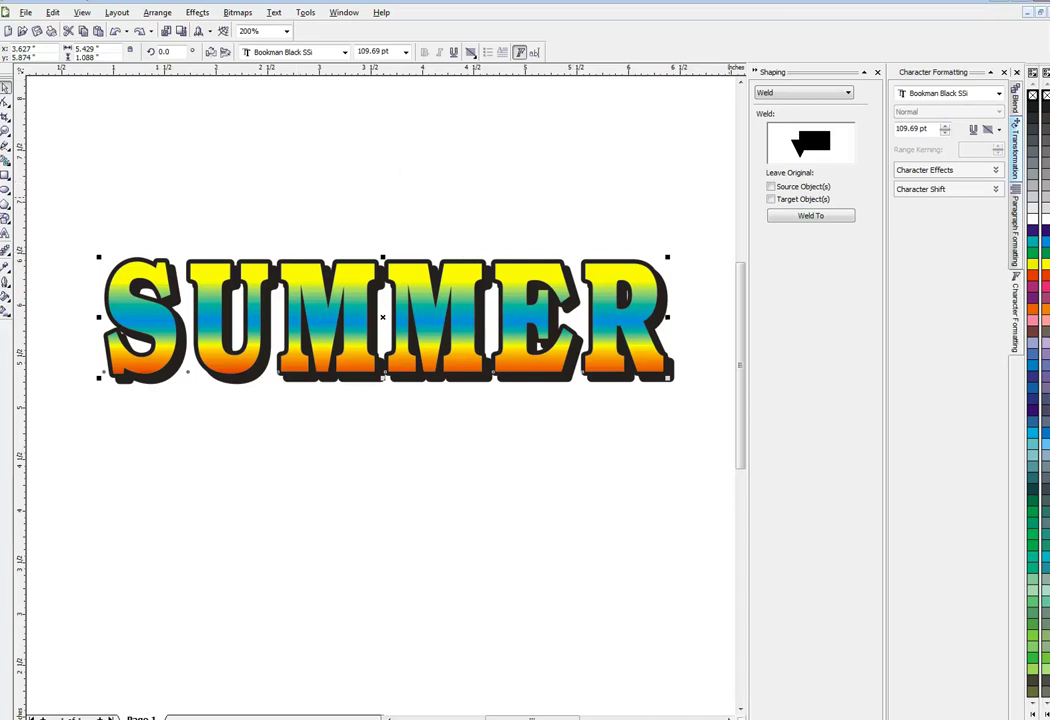
{"action": "left_click", "coordinate": [1038, 222]}
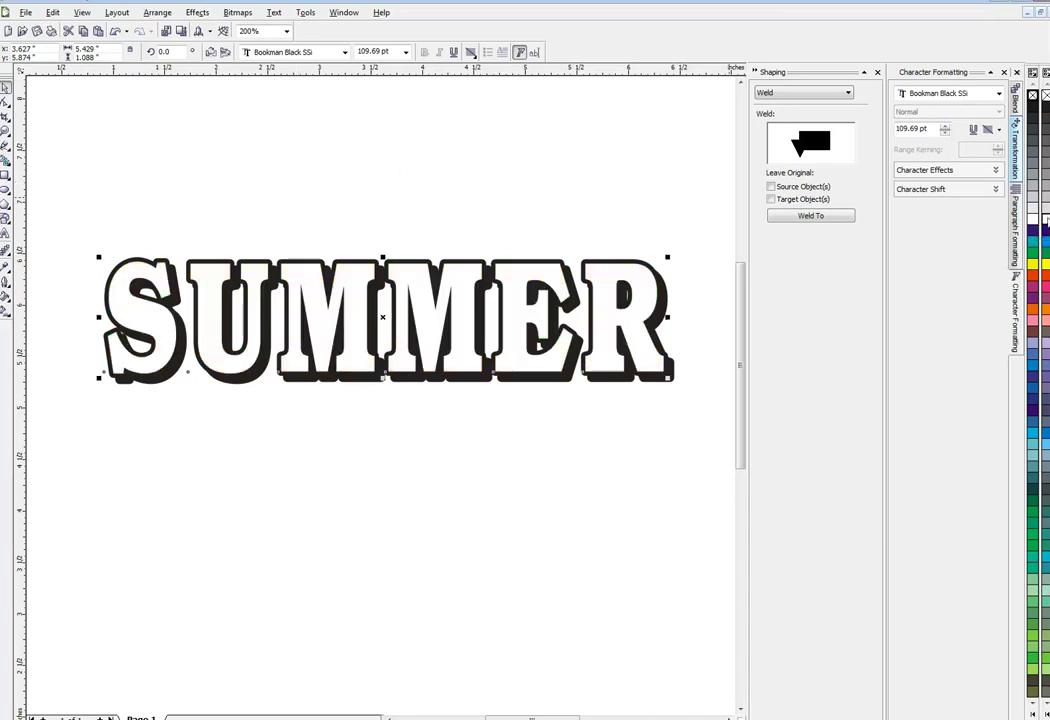
{"action": "left_click", "coordinate": [225, 227]}
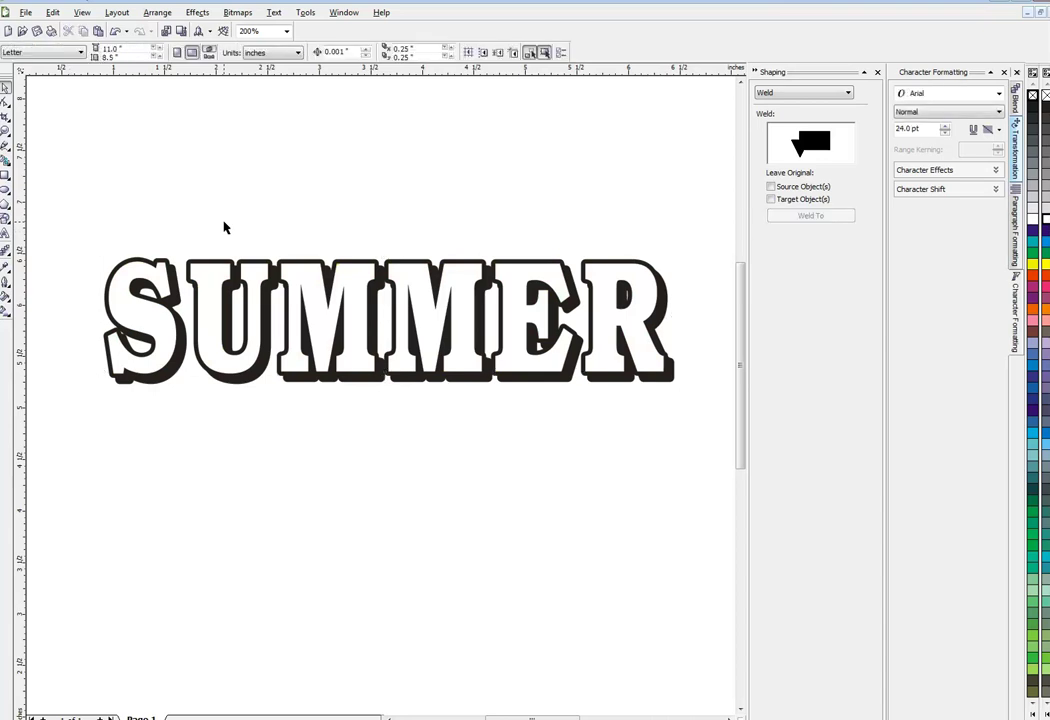
{"action": "key", "text": "ctrl+z"}
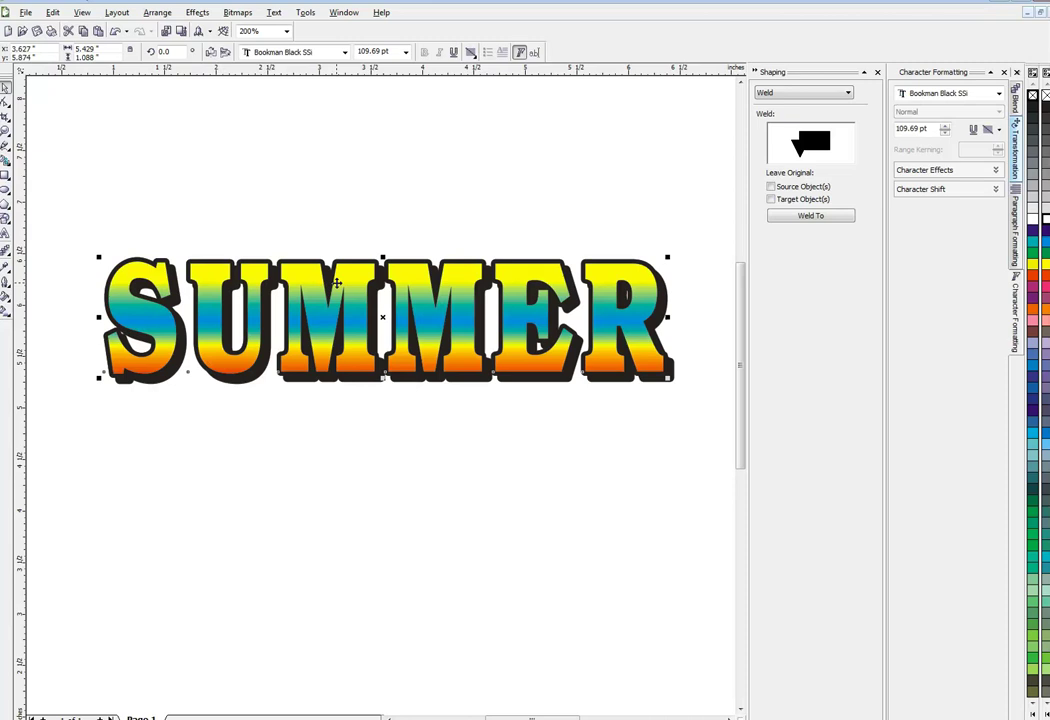
{"action": "left_click_drag", "start_coordinate": [341, 276], "coordinate": [369, 397]}
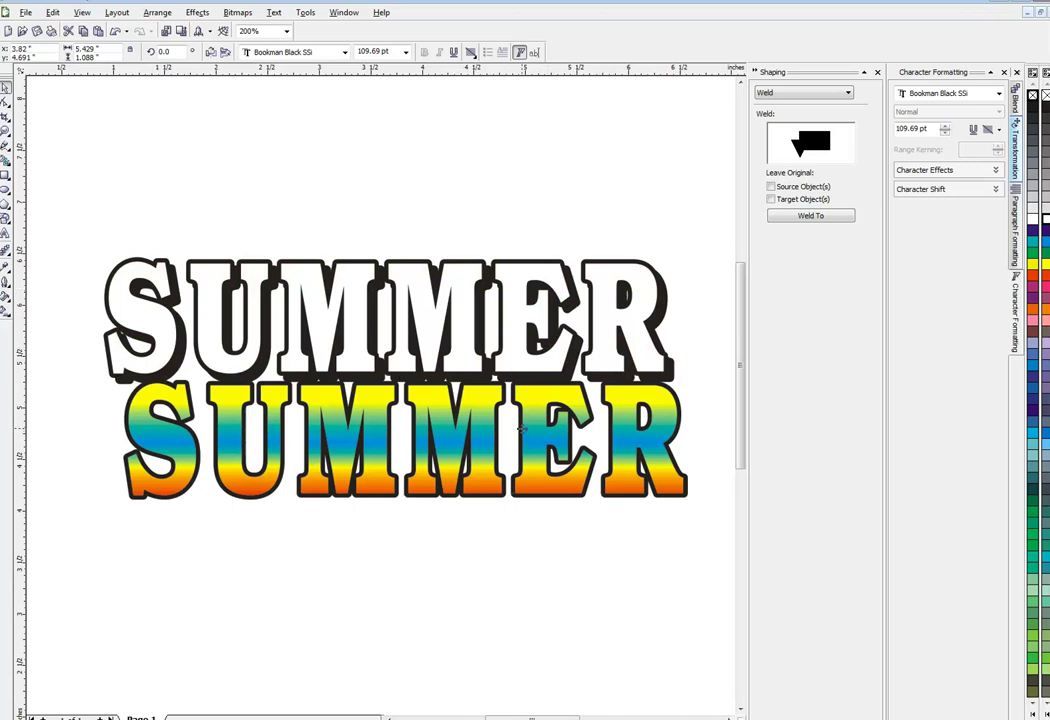
{"action": "key", "text": "ctrl+z"}
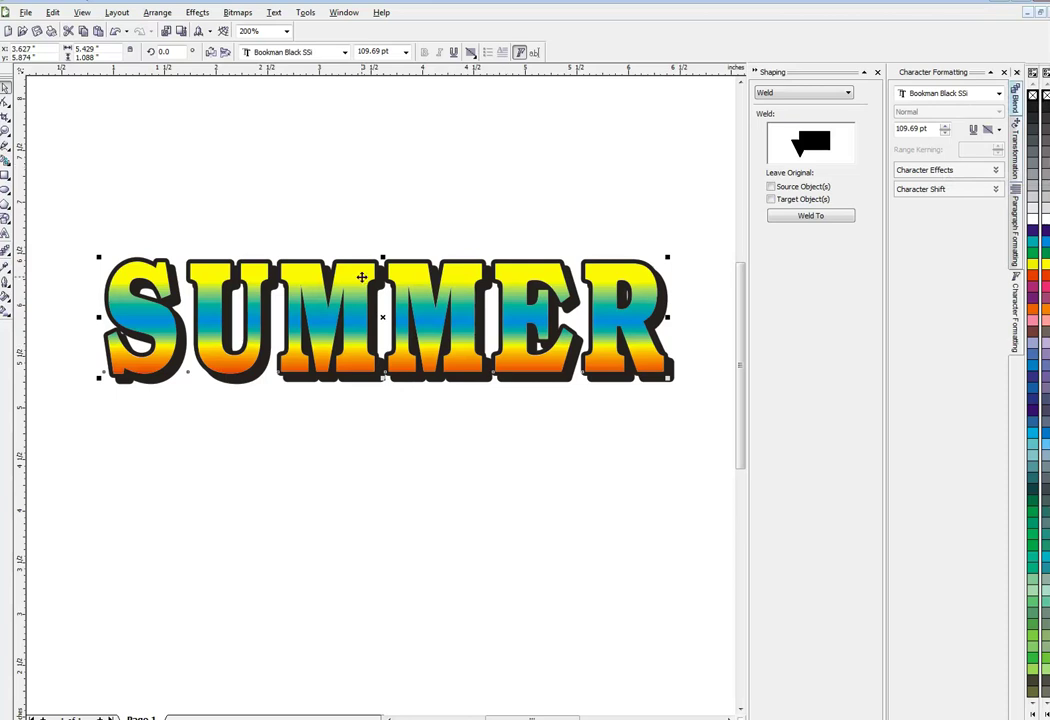
{"action": "left_click_drag", "start_coordinate": [362, 277], "coordinate": [355, 374]}
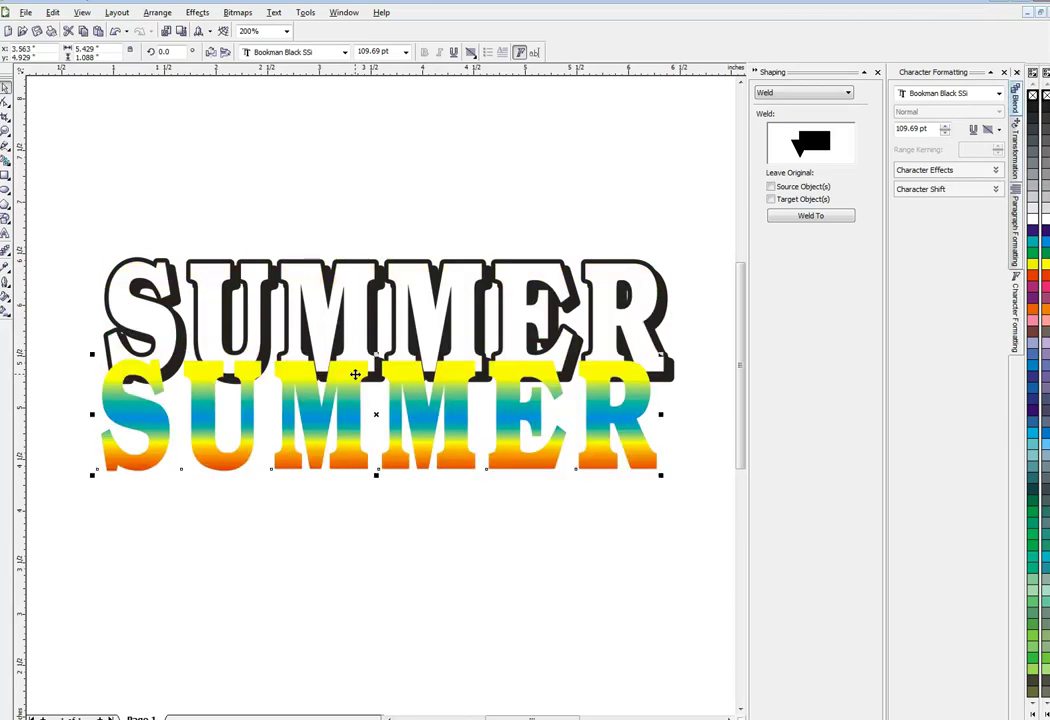
{"action": "key", "text": "ctrl+z"}
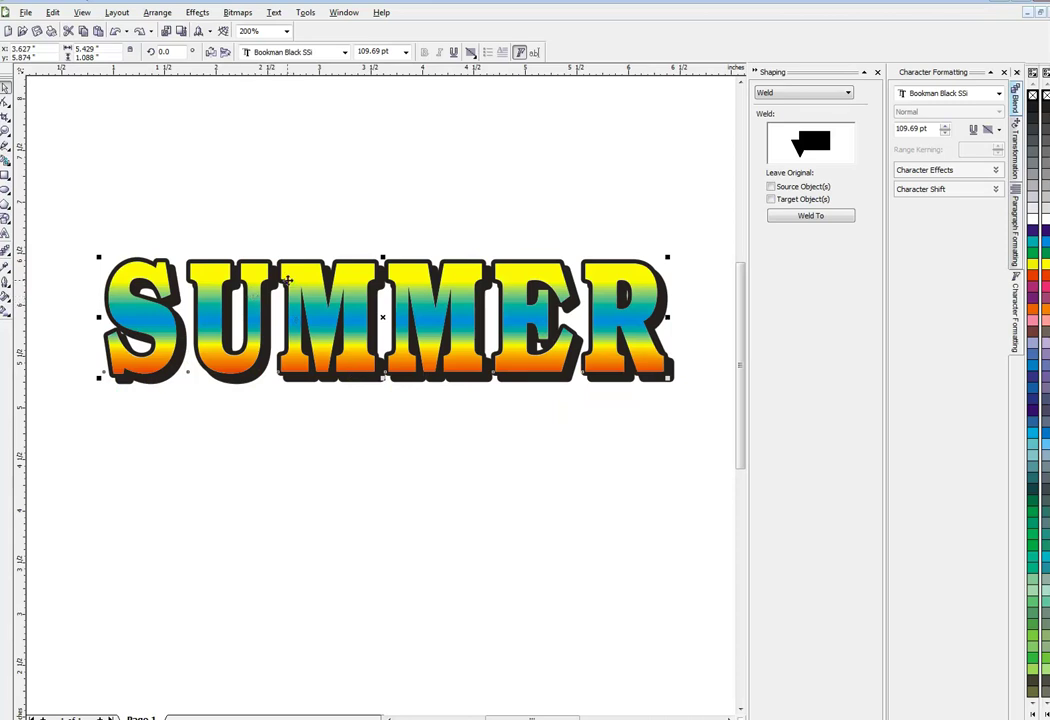
Step: Convert SUMMER to an RGB bitmap with anti-aliasing and a transparent background
{"action": "left_click", "coordinate": [240, 13]}
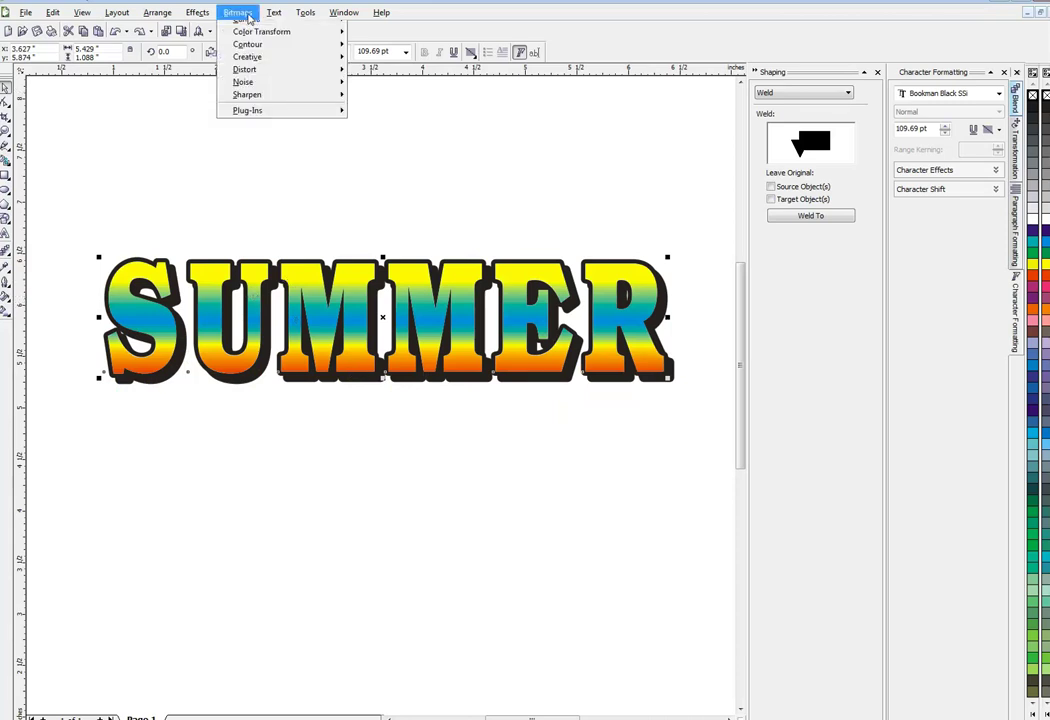
{"action": "left_click", "coordinate": [215, 28]}
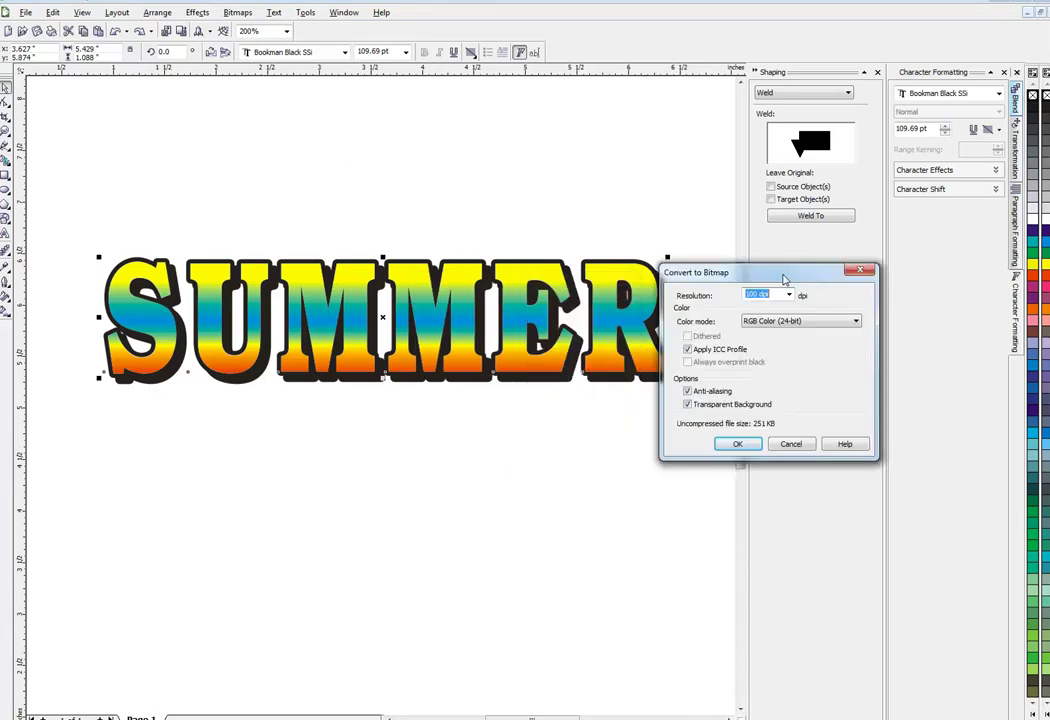
{"action": "left_click_drag", "start_coordinate": [527, 290], "coordinate": [788, 273]}
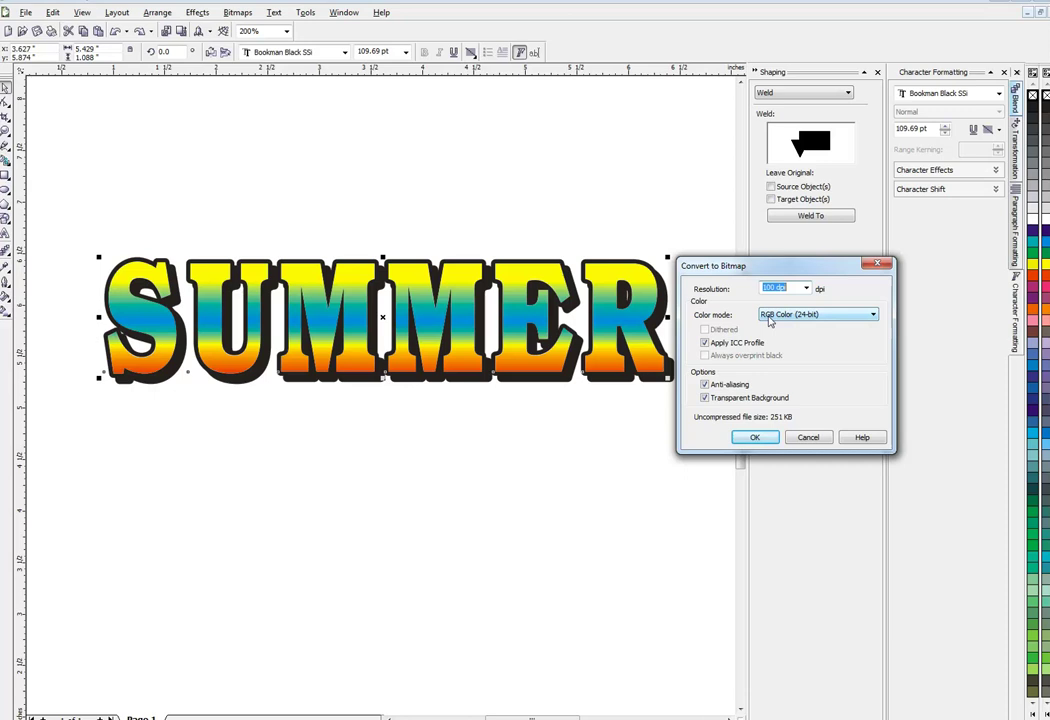
{"action": "left_click", "coordinate": [755, 440]}
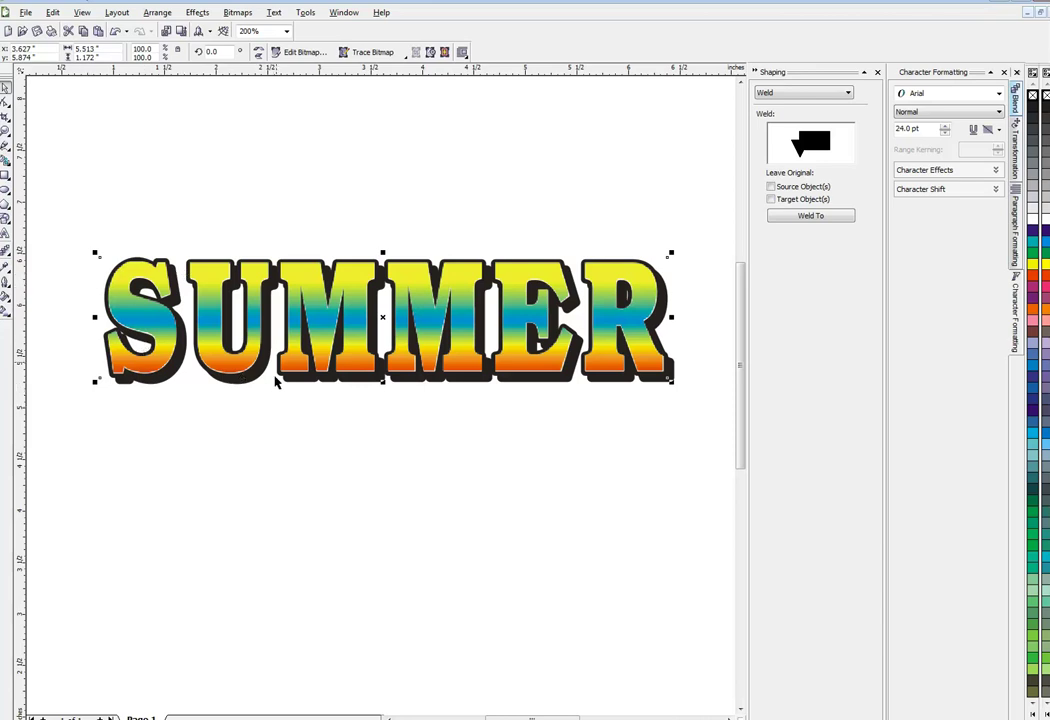
{"action": "left_click_drag", "start_coordinate": [325, 375], "coordinate": [358, 436]}
{"action": "left_click", "coordinate": [215, 548]}
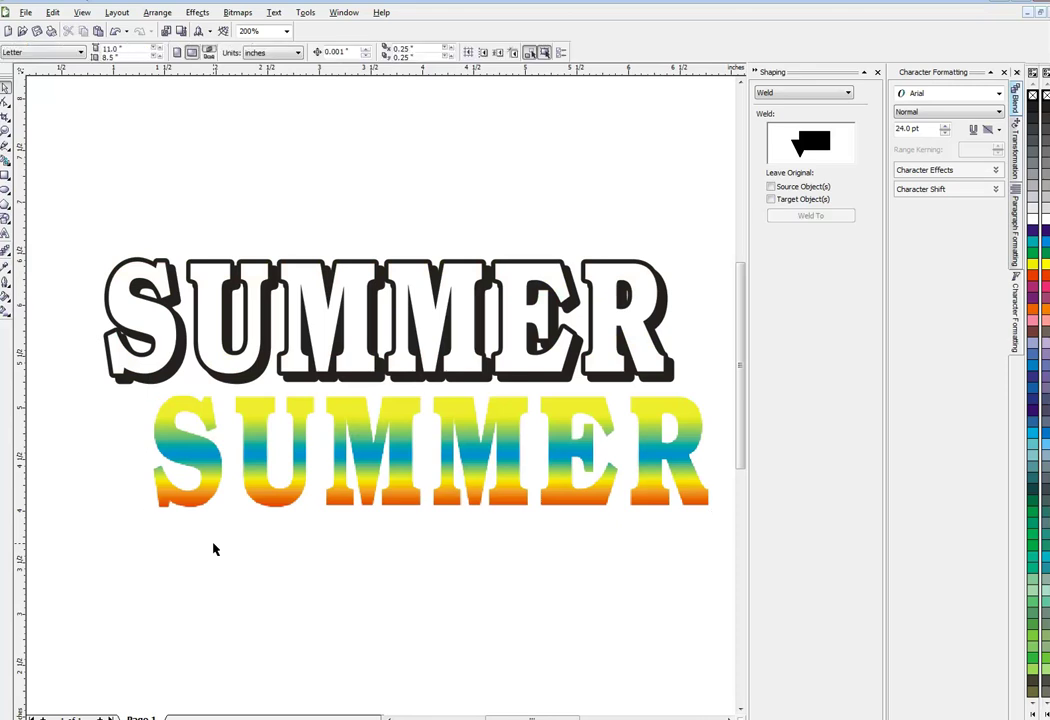
{"action": "left_click", "coordinate": [254, 434]}
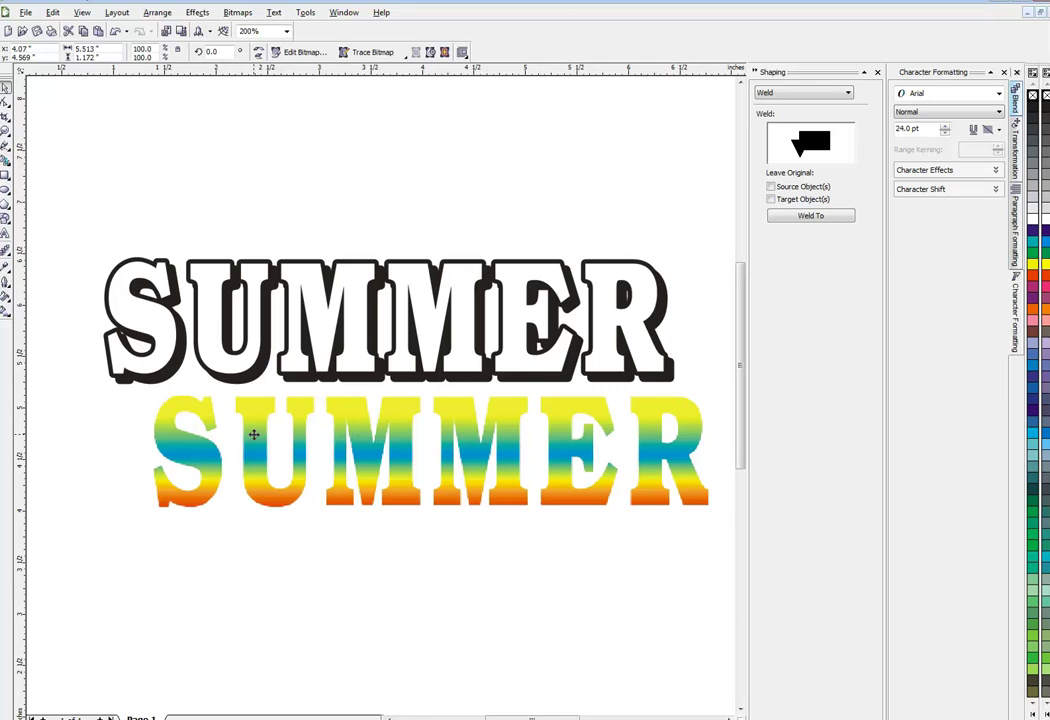
{"action": "key", "text": "p"}
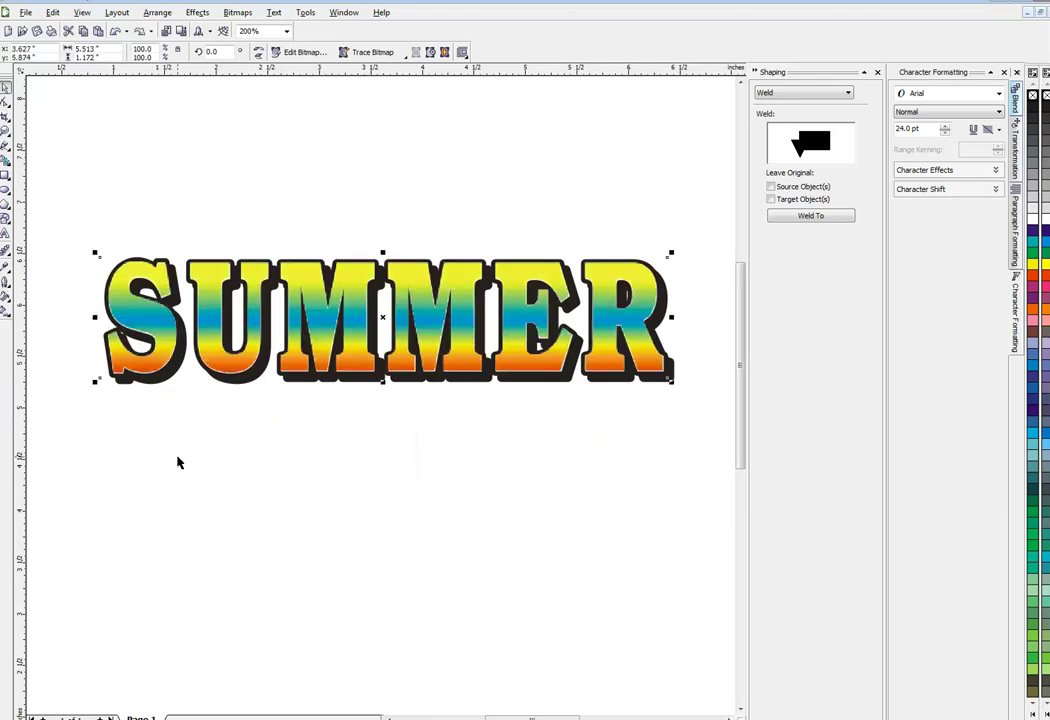
{"action": "left_click", "coordinate": [165, 445]}
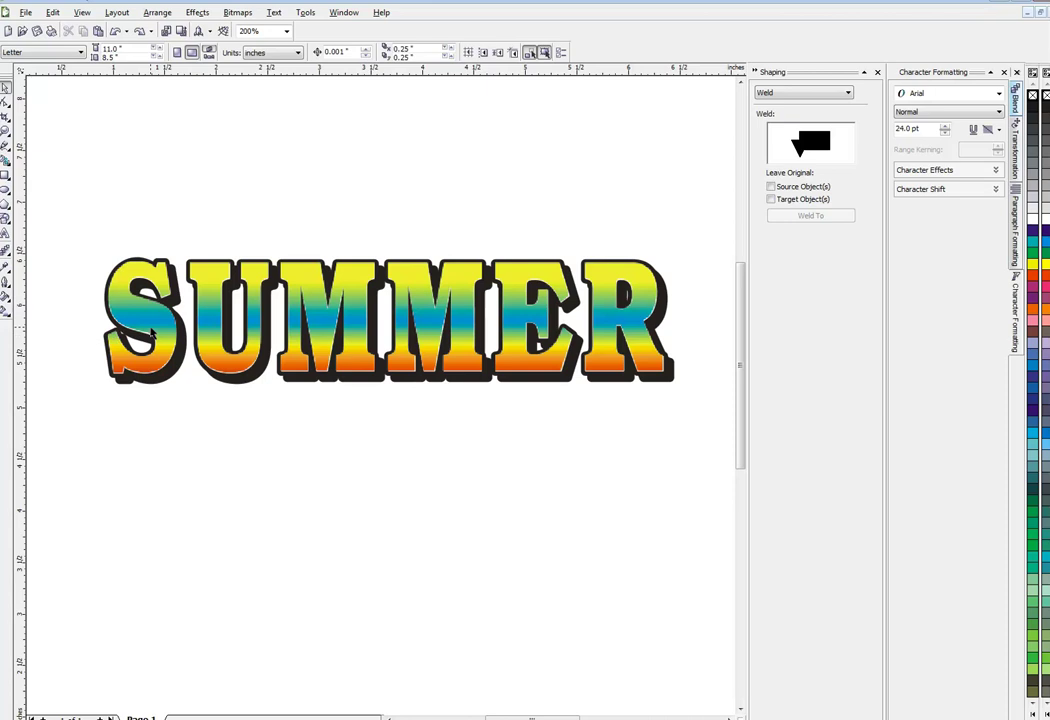